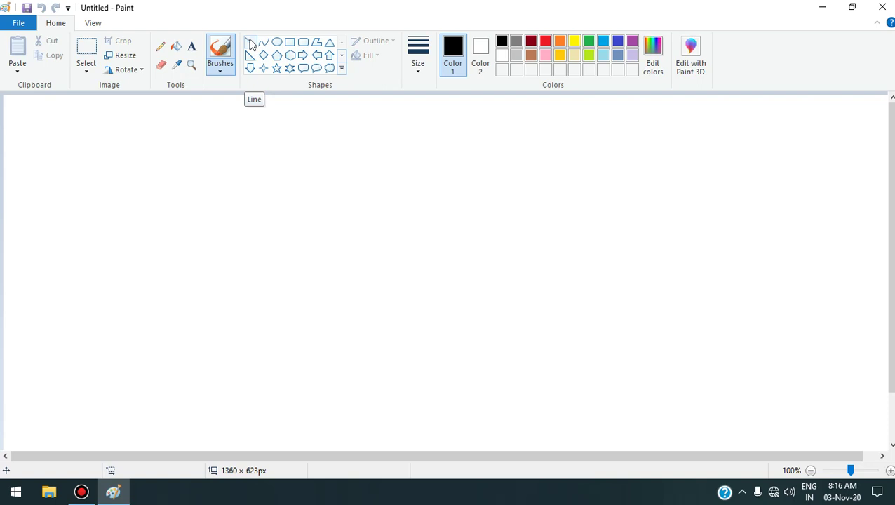
Draw a parallelogram for the roof with straight black lines, about 326 px wide along the base and 73 px high
left_click(251, 44)
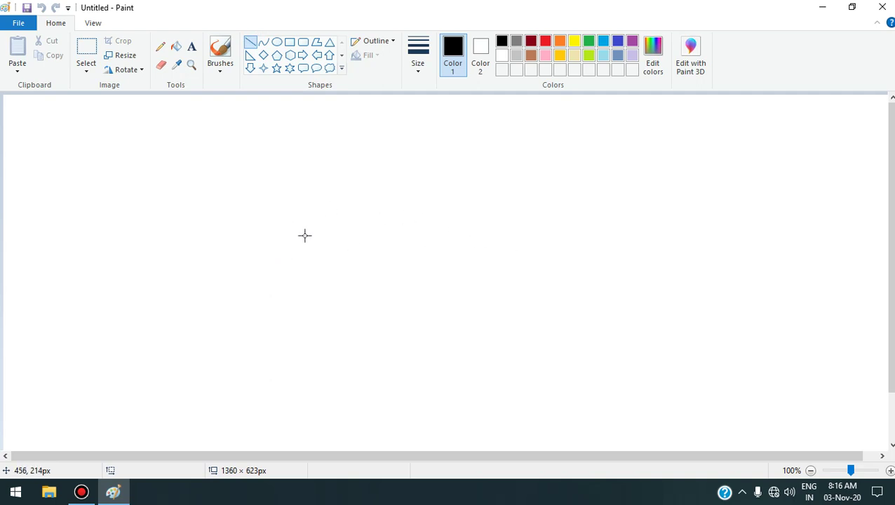
left_click(255, 224)
left_click_drag(258, 223, 469, 224)
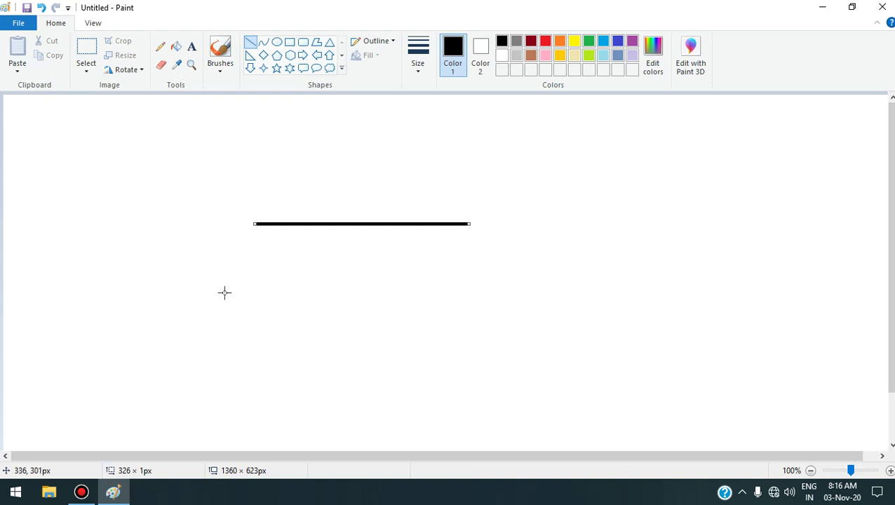
left_click(252, 43)
left_click(253, 196)
left_click_drag(254, 224, 283, 177)
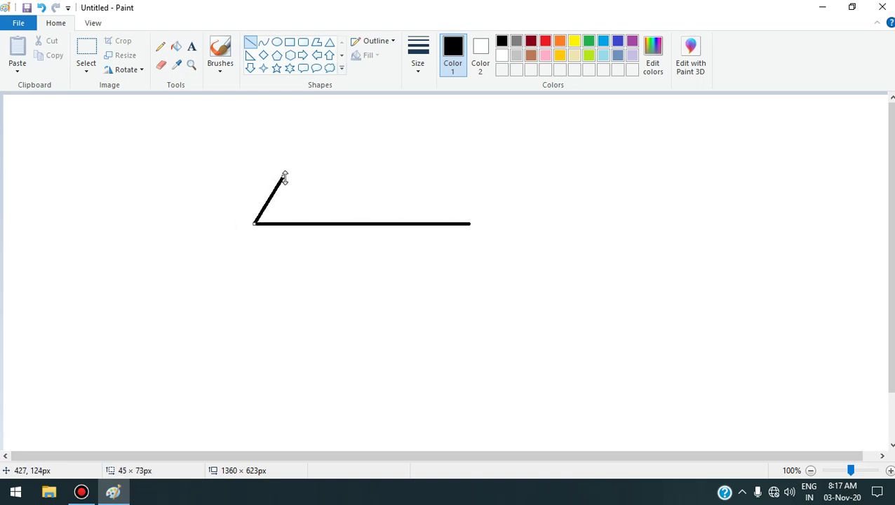
left_click(305, 144)
left_click_drag(283, 176, 493, 176)
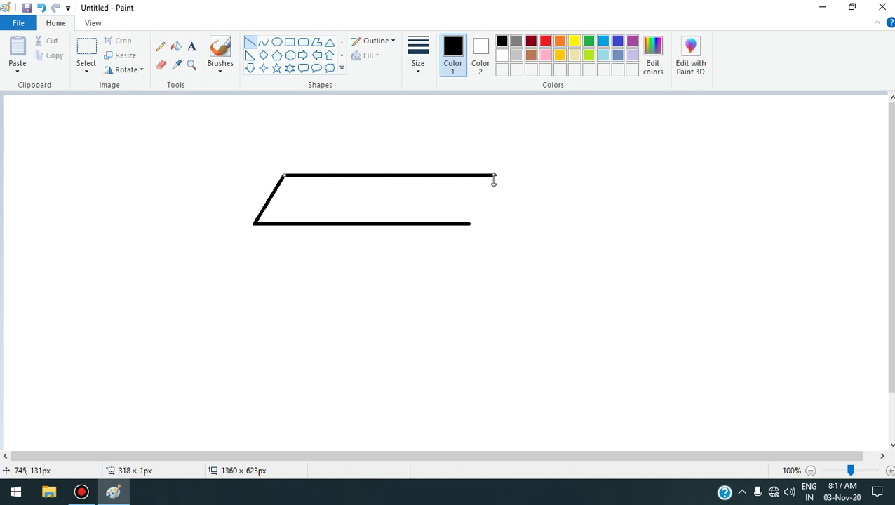
left_click(586, 155)
left_click_drag(493, 175, 470, 223)
left_click(329, 145)
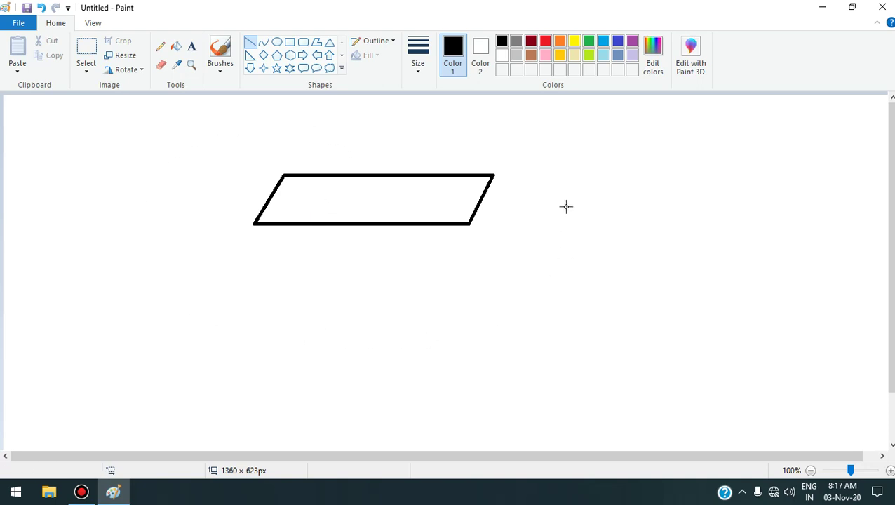
Draw triangular gables at both roof ends, running slanted lines down from the upper corners and extending the base about 76 px at the right end
left_click_drag(284, 175, 307, 224)
left_click(320, 123)
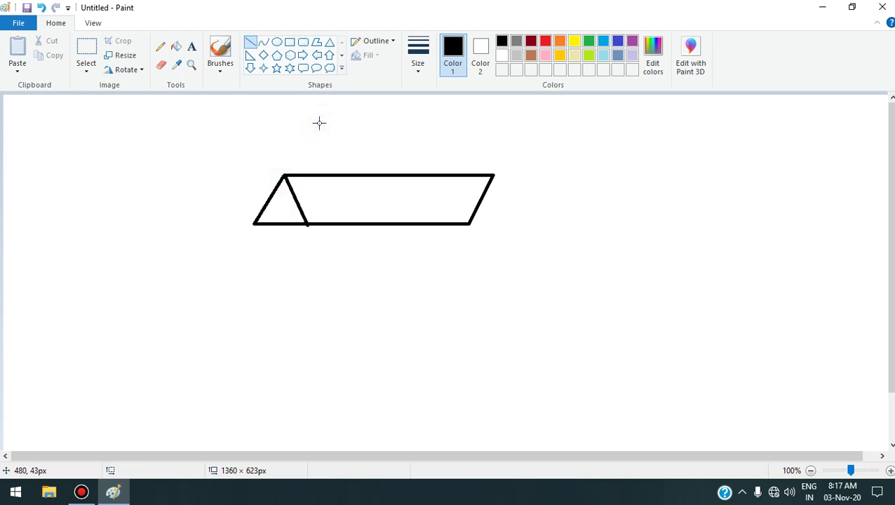
left_click_drag(492, 174, 411, 222)
left_click_drag(486, 220, 519, 223)
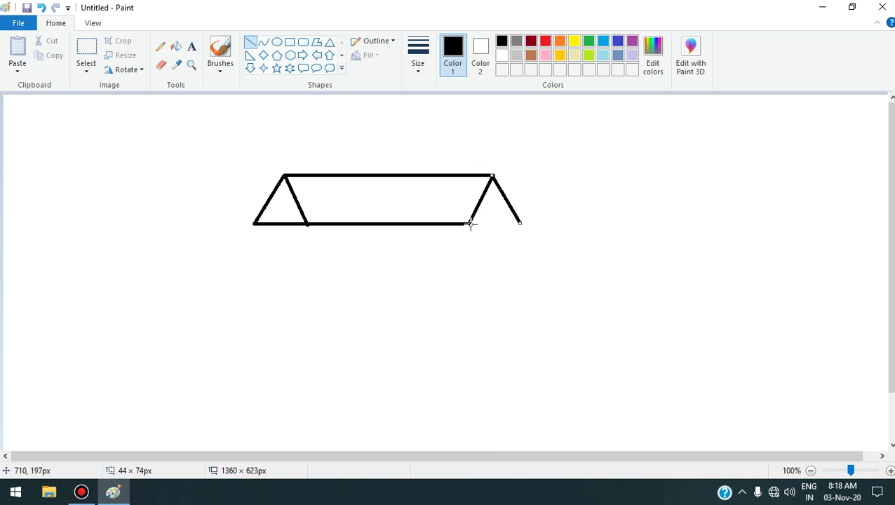
left_click_drag(470, 224, 518, 223)
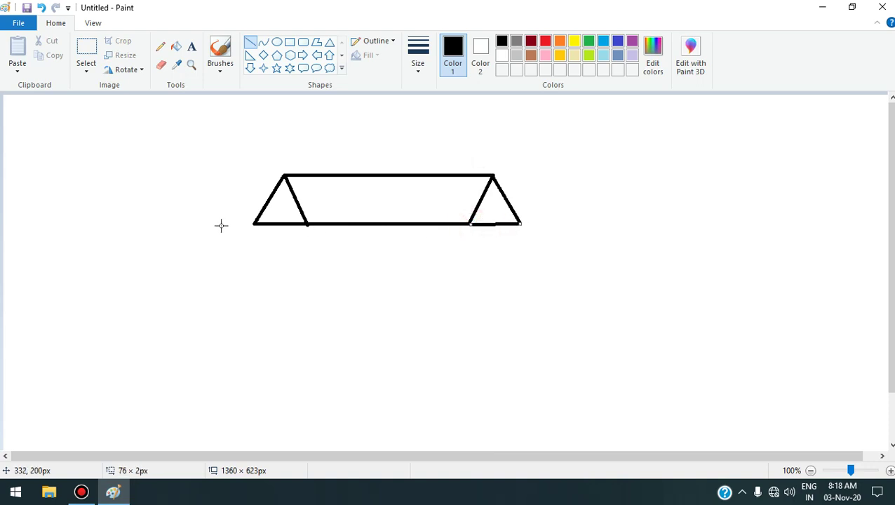
Draw two vertical wall lines about 147 px long under the left gable and a base line reaching below the right gable's inner corner
left_click_drag(254, 224, 255, 320)
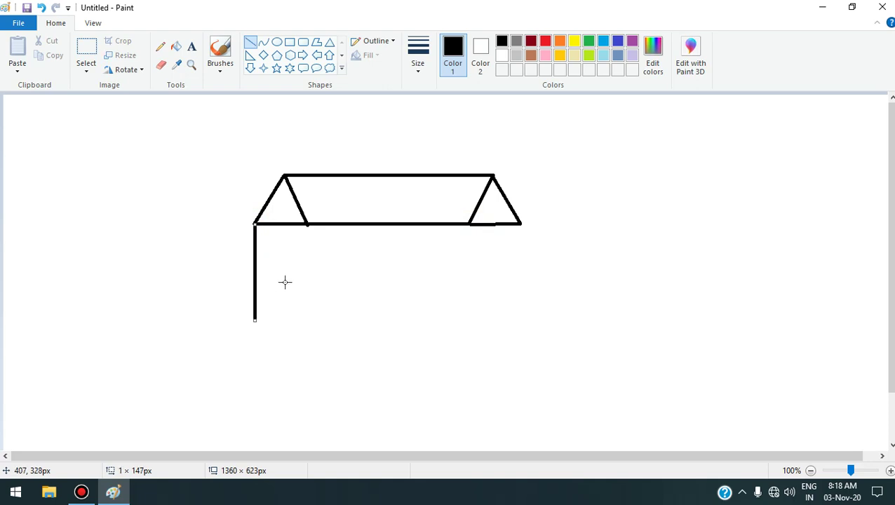
left_click_drag(306, 224, 307, 319)
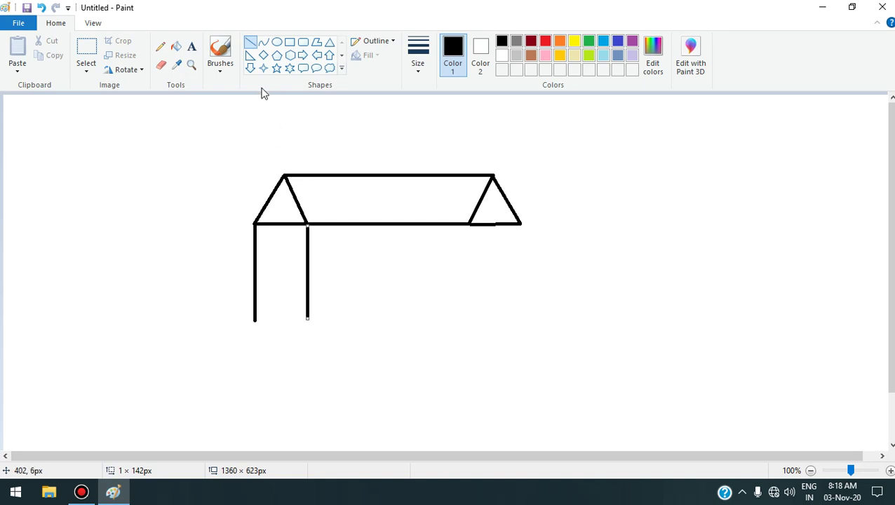
left_click(250, 43)
left_click_drag(254, 322, 468, 325)
left_click(334, 304)
left_click(332, 318)
Draw the right wall section below the right gable with vertical lines about 156 px long and a closing base line
left_click(250, 42)
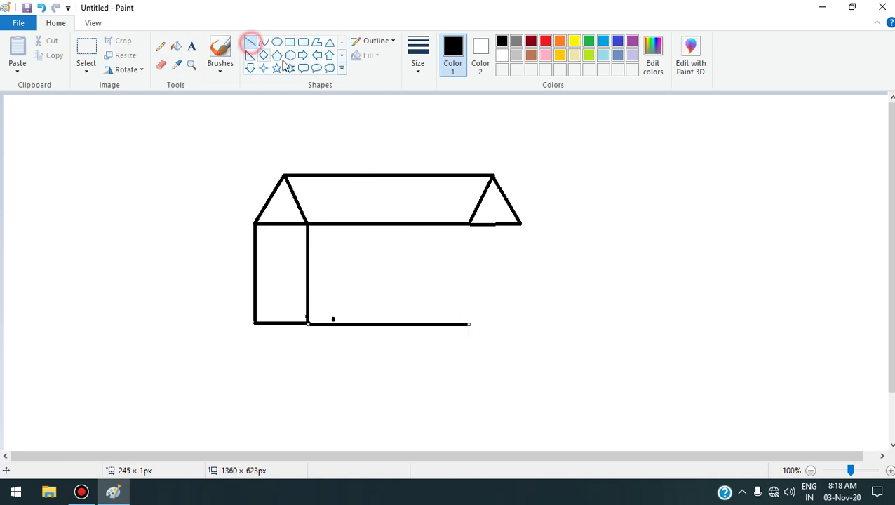
left_click_drag(470, 223, 469, 326)
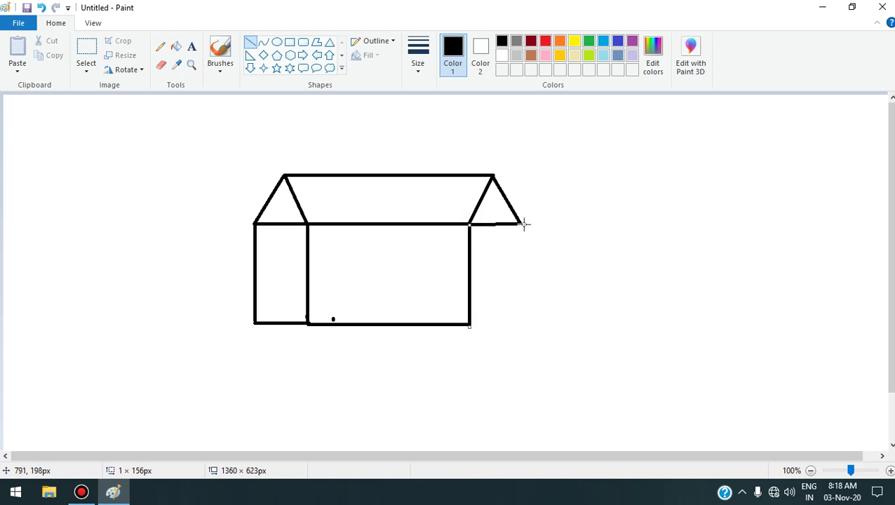
mouse_move(522, 224)
left_mouse_down()
mouse_move(522, 323)
mouse_move(472, 325)
mouse_move(523, 325)
left_mouse_up()
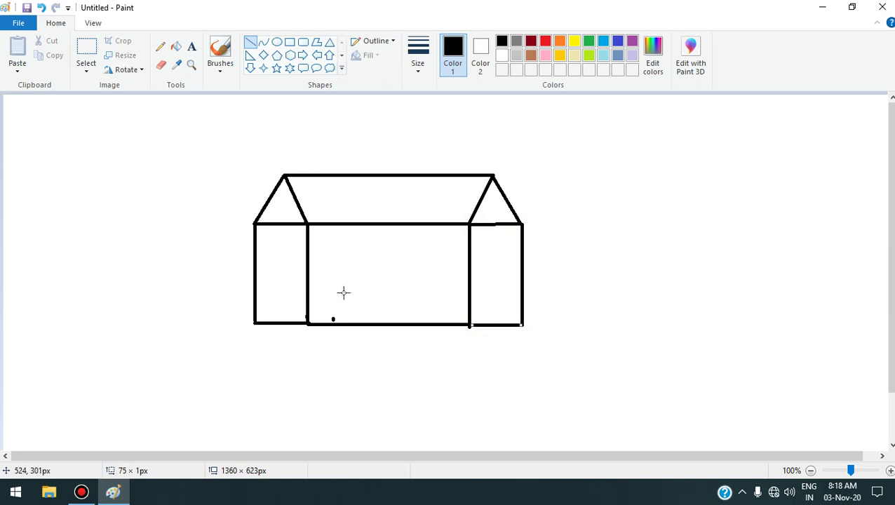
Draw a door about 57 px wide and 77 px high on the base line in the left part of the front wall
left_click_drag(332, 272, 332, 322)
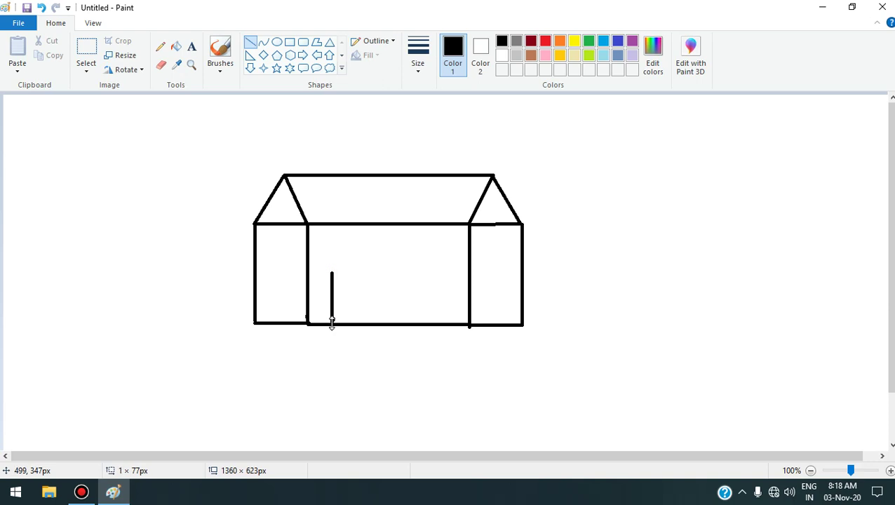
left_click(249, 42)
left_click_drag(332, 273, 371, 274)
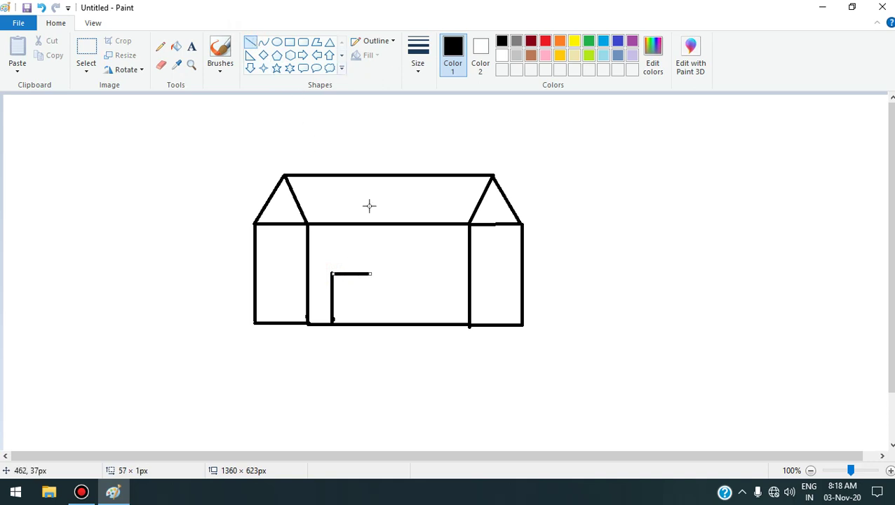
left_click(388, 257)
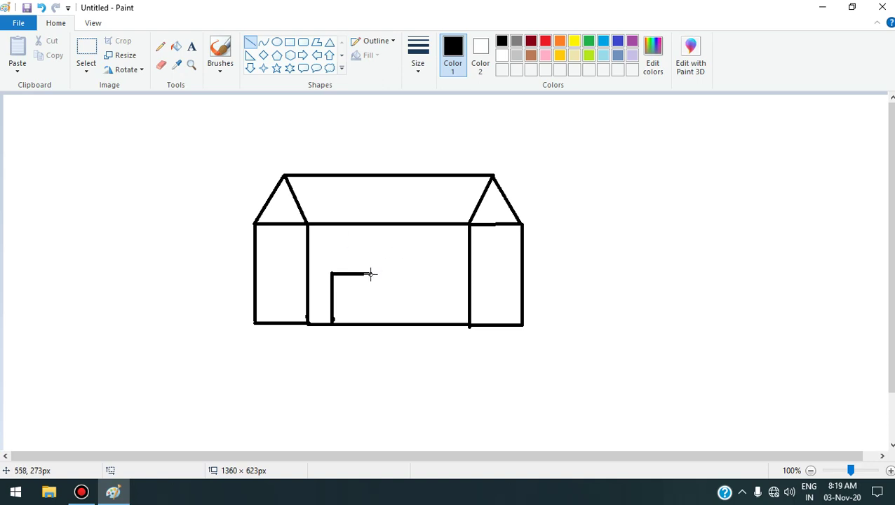
left_click_drag(371, 275, 372, 322)
left_click(441, 360)
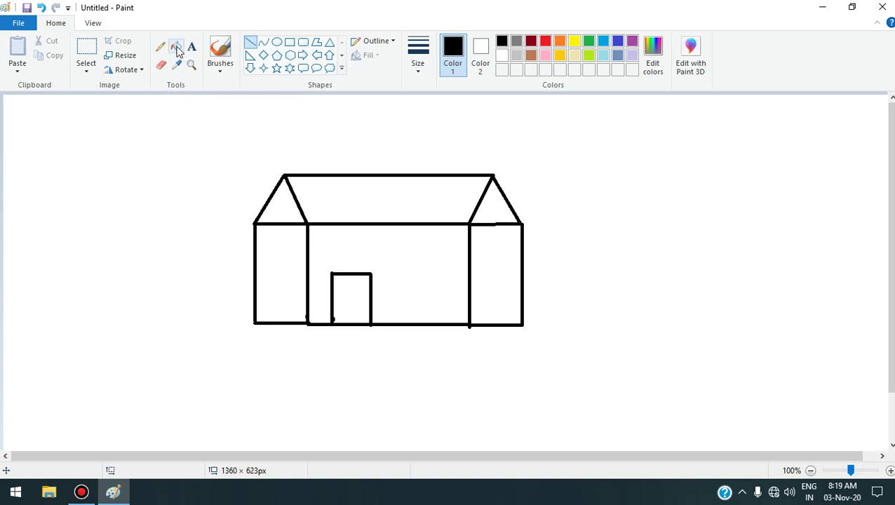
Fill the middle section of the roof with brown
left_click(176, 48)
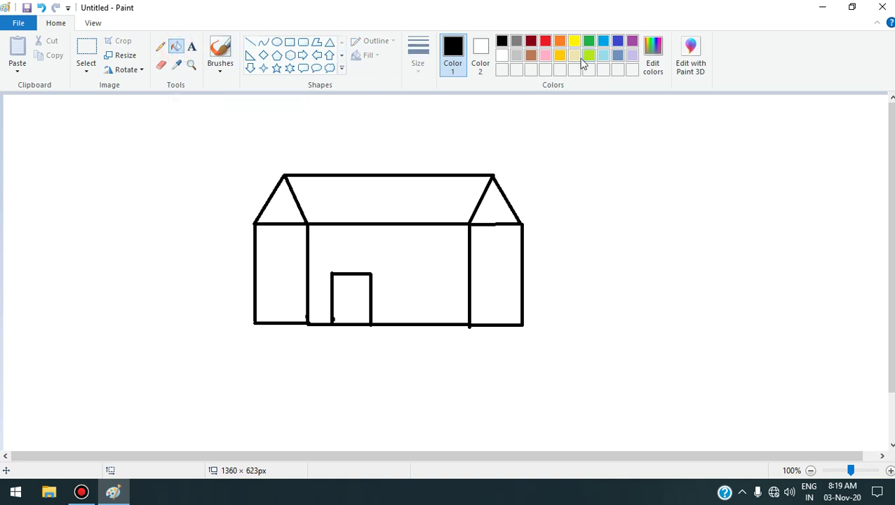
left_click(516, 43)
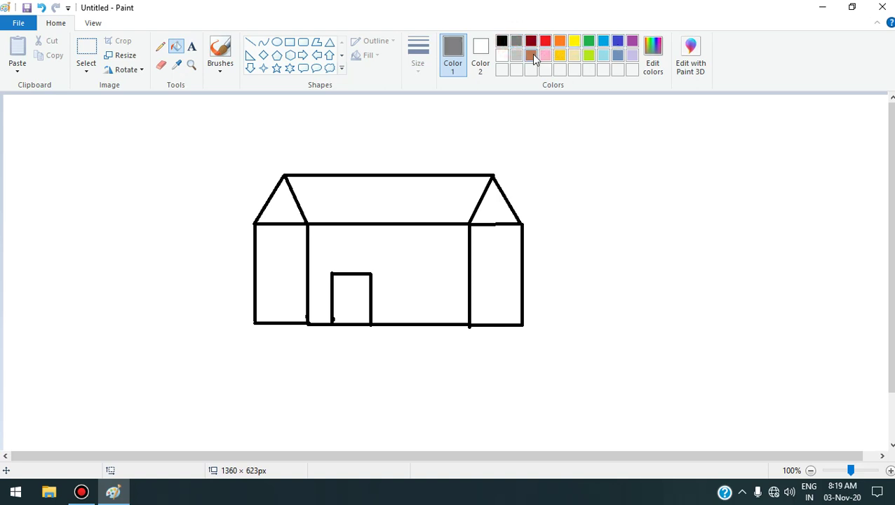
left_click(531, 55)
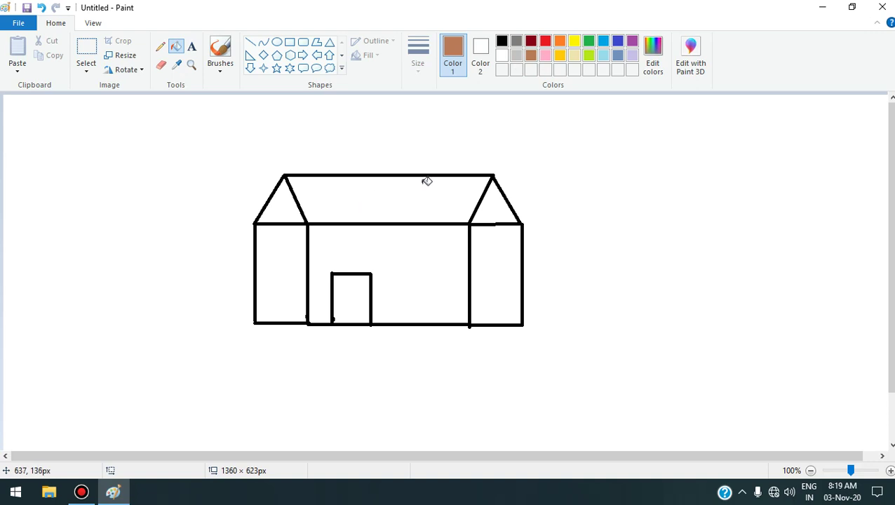
left_click(390, 195)
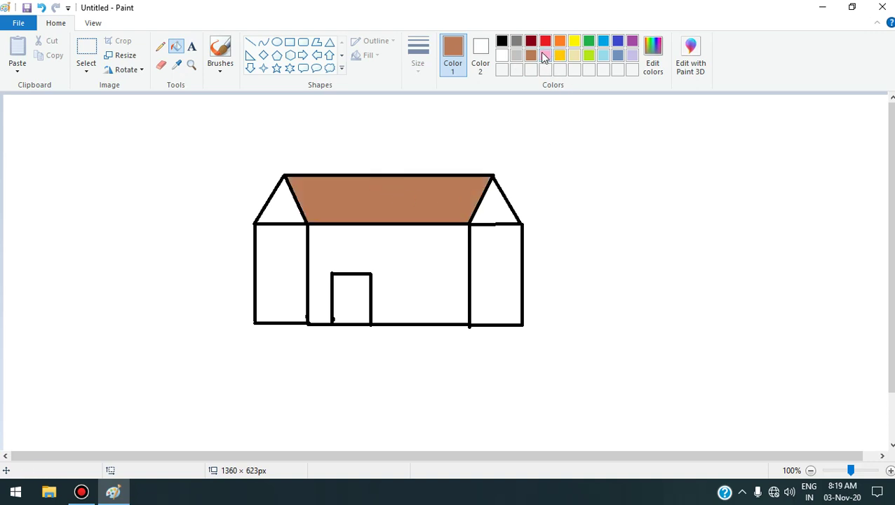
Fill both gable triangles with light gray and the door with yellow
left_click(633, 58)
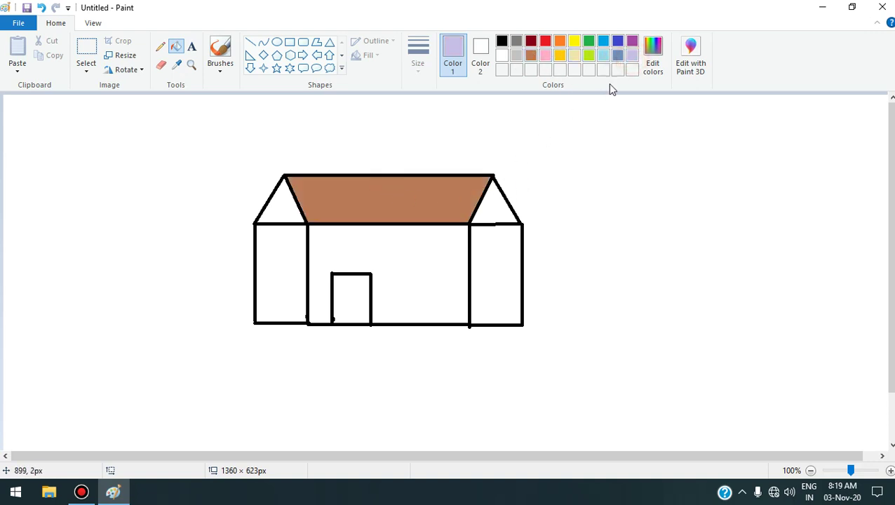
left_click(517, 55)
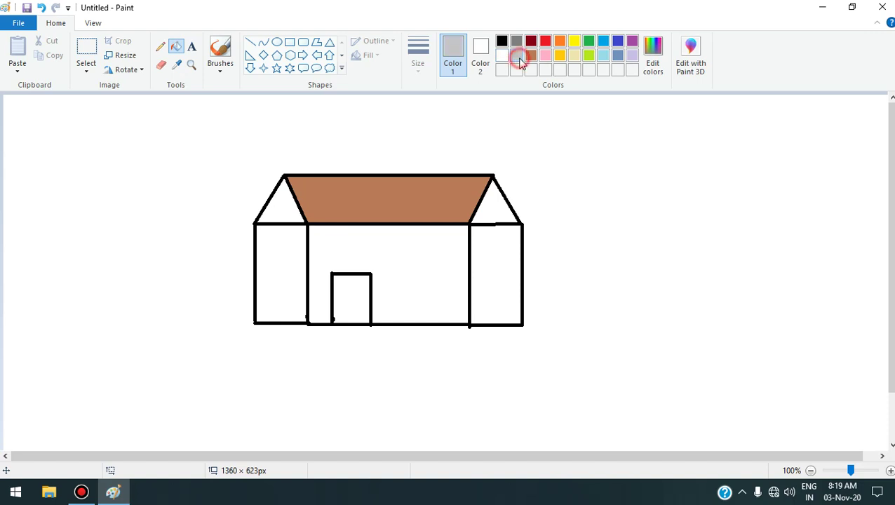
left_click(496, 205)
left_click(287, 207)
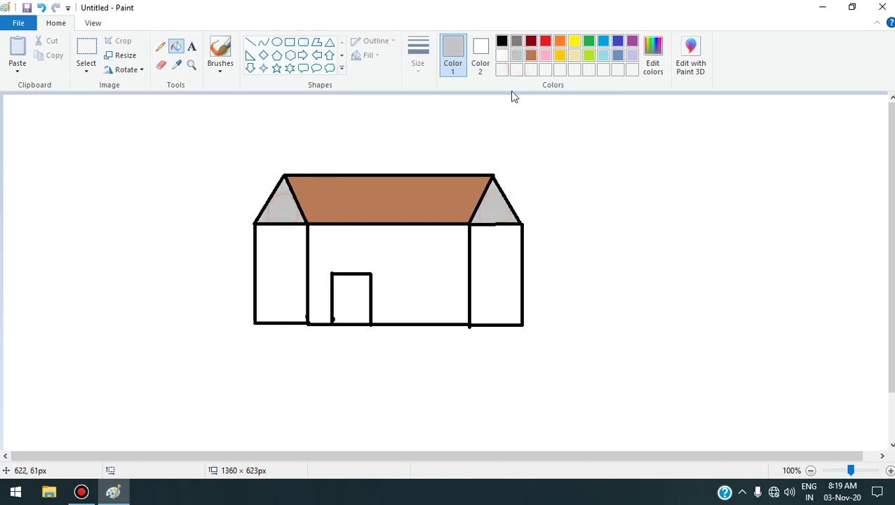
left_click(575, 43)
left_click(355, 293)
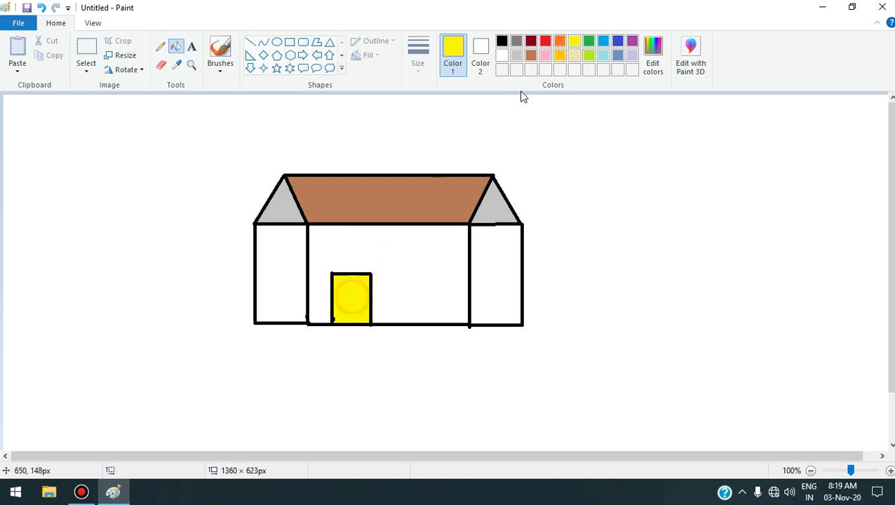
Fill both side walls with purple and the front wall around the door with orange
left_click(632, 41)
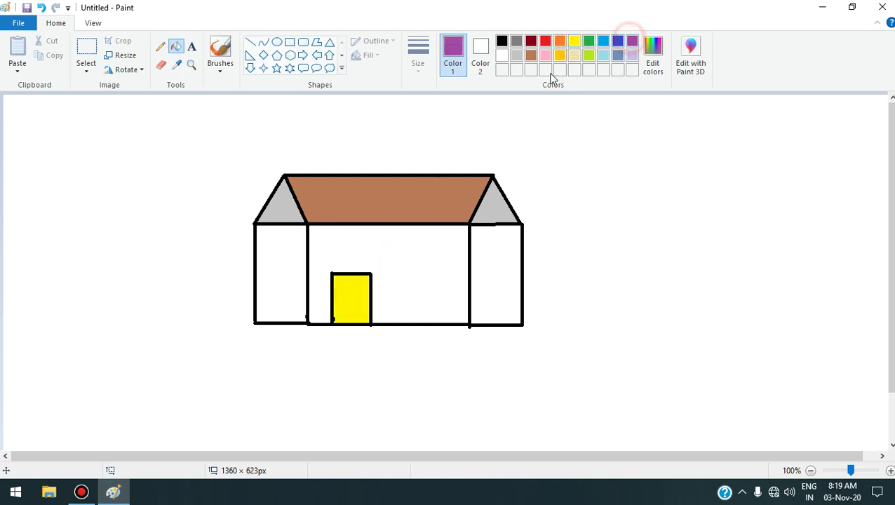
left_click(290, 261)
left_click(517, 252)
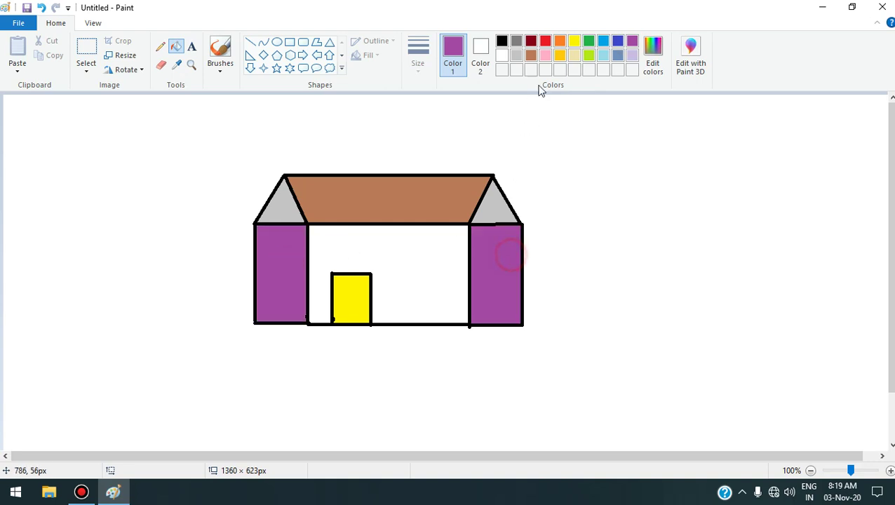
left_click(560, 42)
left_click(406, 243)
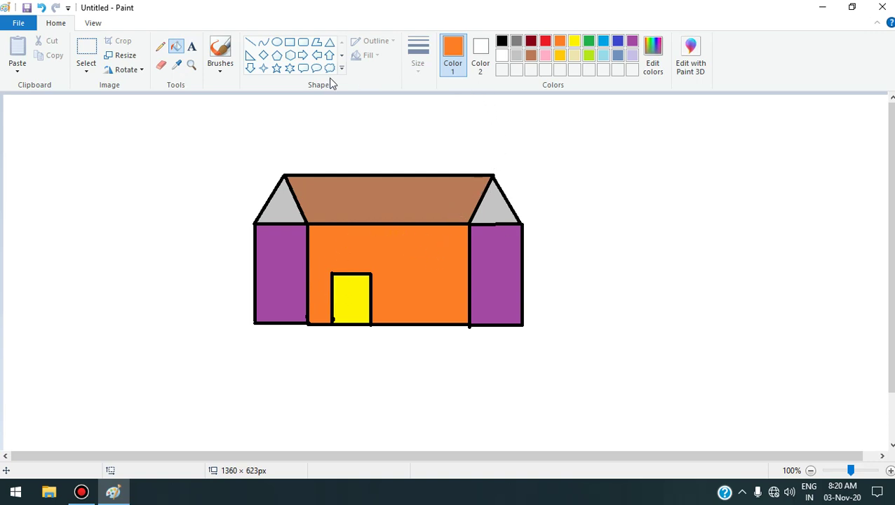
Draw a black curve about 175 px tall to the right of the house, with its middle bent to the right
left_click(264, 44)
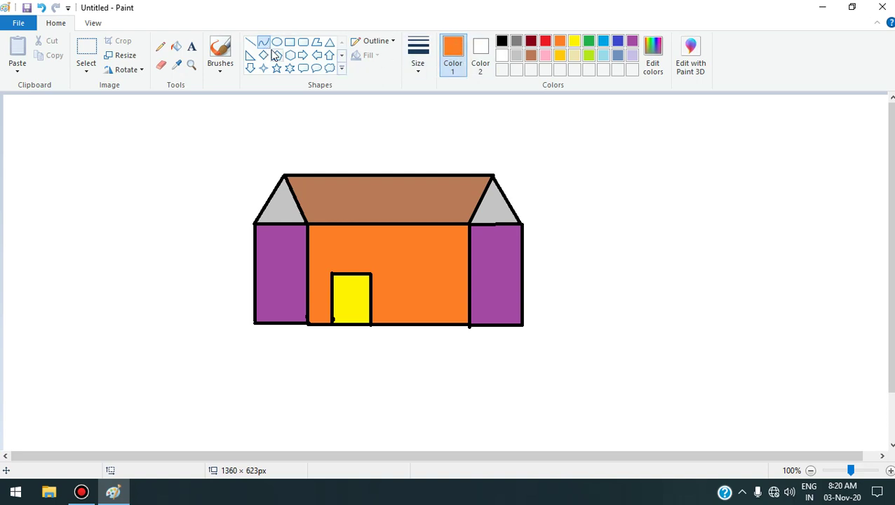
left_click(502, 43)
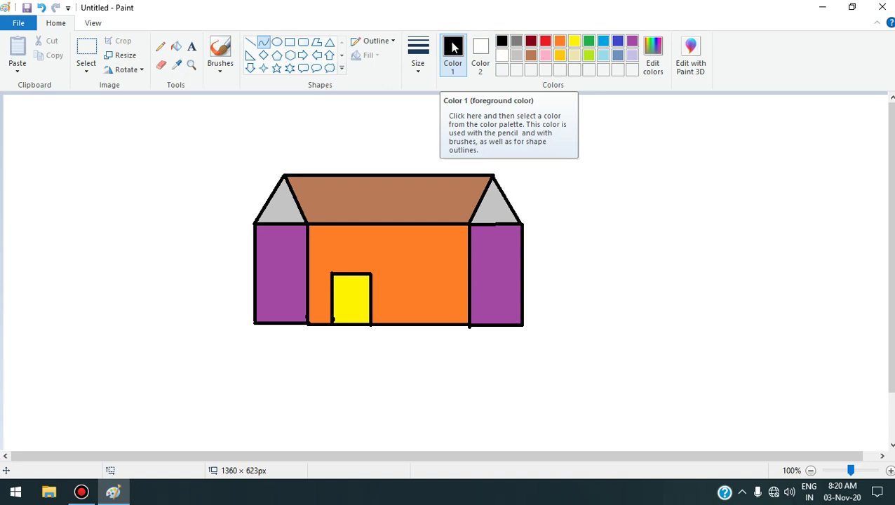
left_click(266, 44)
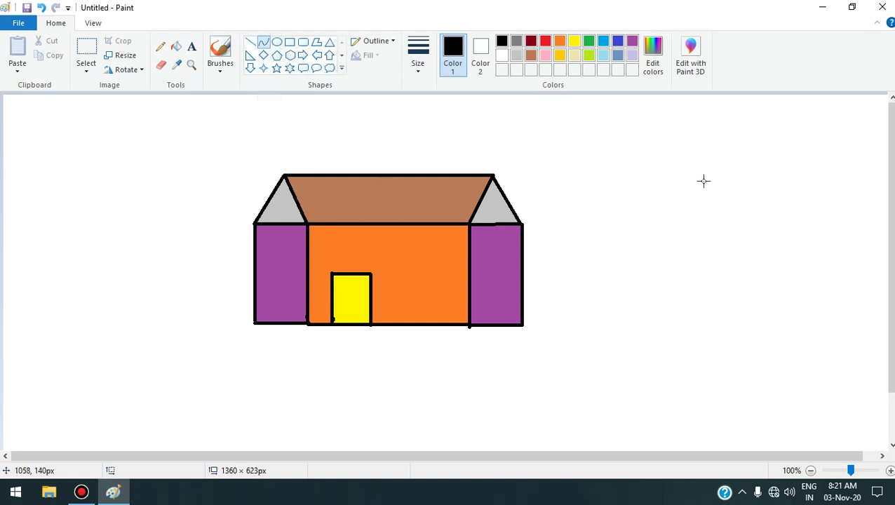
left_click(644, 209)
left_click_drag(644, 215, 644, 324)
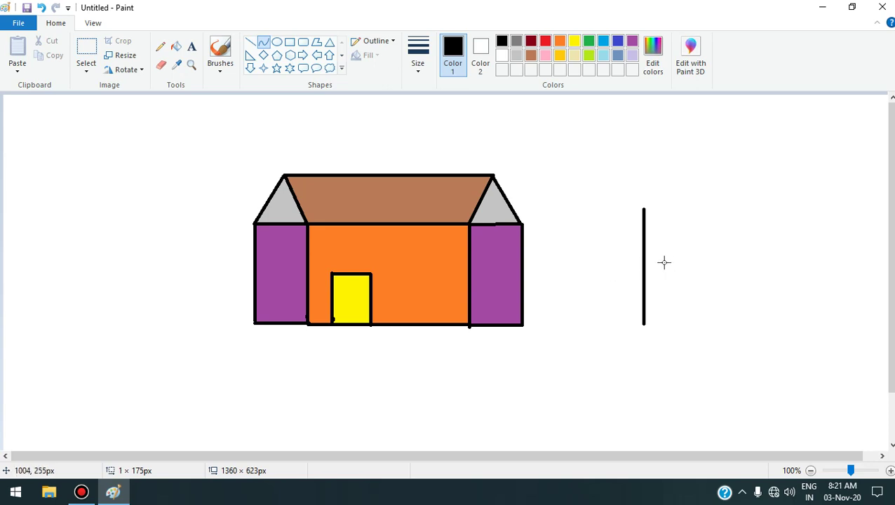
left_click_drag(665, 263, 670, 284)
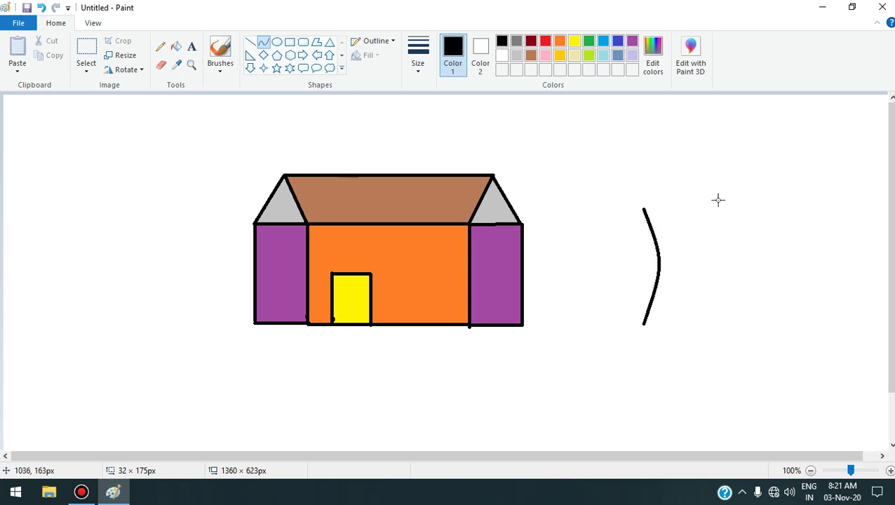
Draw a second curve about 179 px tall to the right of the first, with its middle bent left to mirror it
left_click(263, 44)
left_click_drag(717, 205, 717, 324)
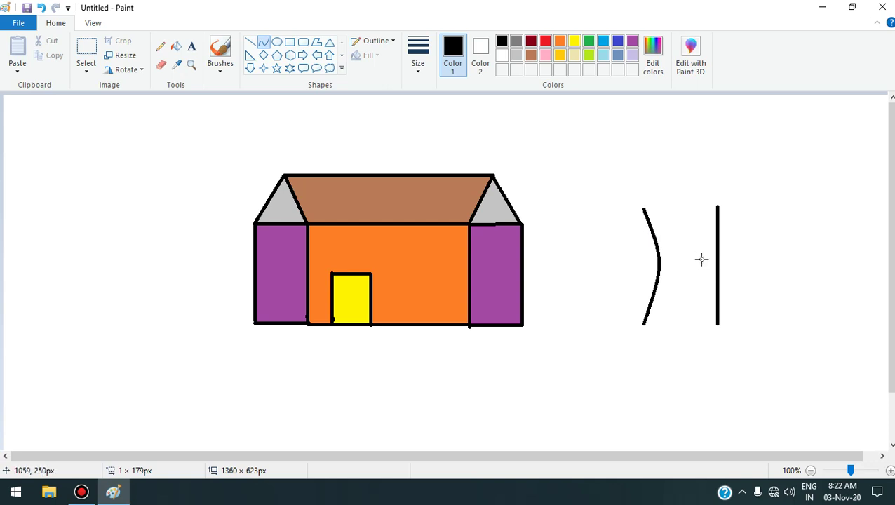
left_click_drag(696, 260, 695, 260)
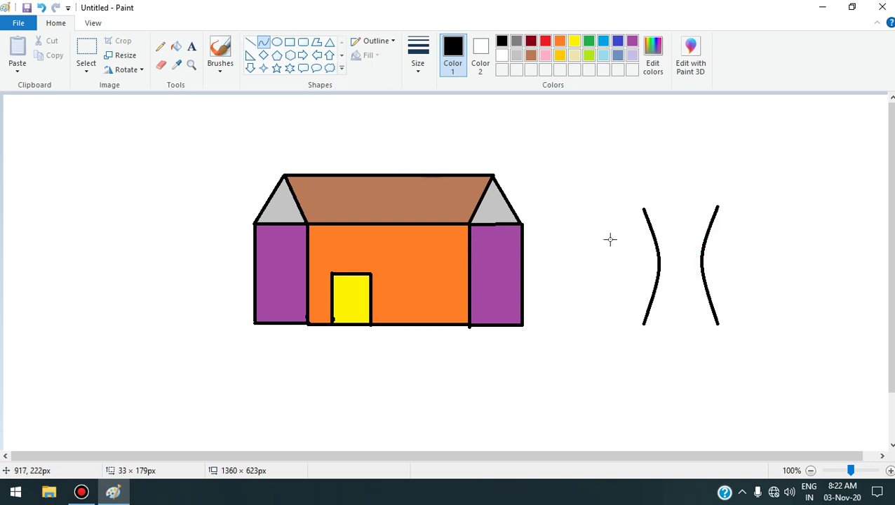
Finish the right-hand trunk curve by applying a second bend to its middle
left_click(264, 45)
left_click_drag(643, 325, 700, 271)
left_click(265, 43)
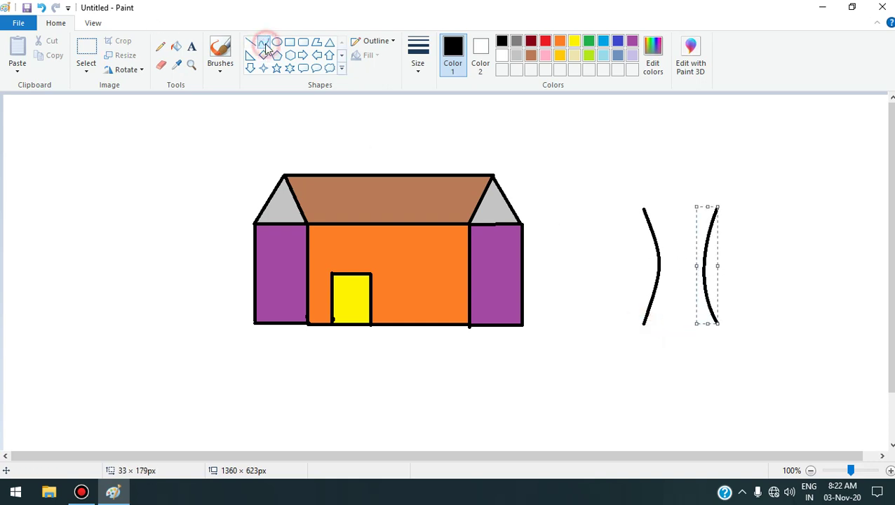
left_click(662, 333)
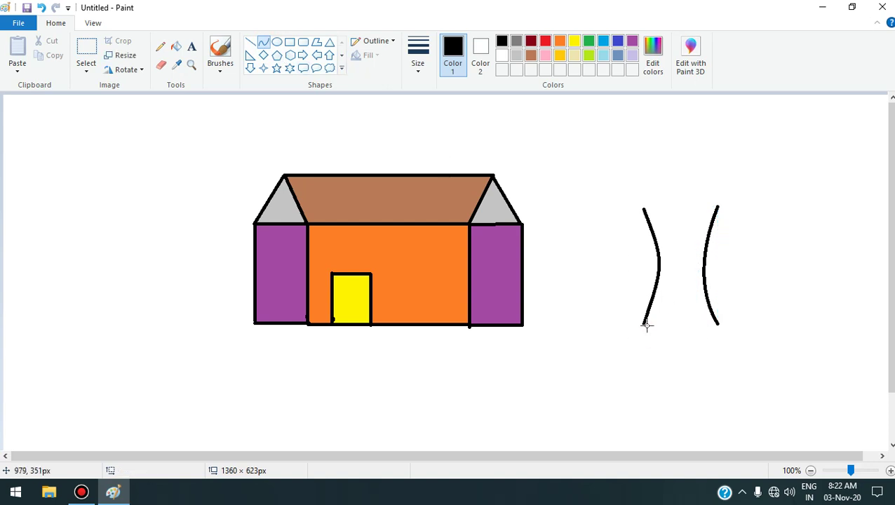
Join the lower ends of the two trunk curves with a slightly wavy black curve about 116 px wide
left_click_drag(643, 325, 683, 314)
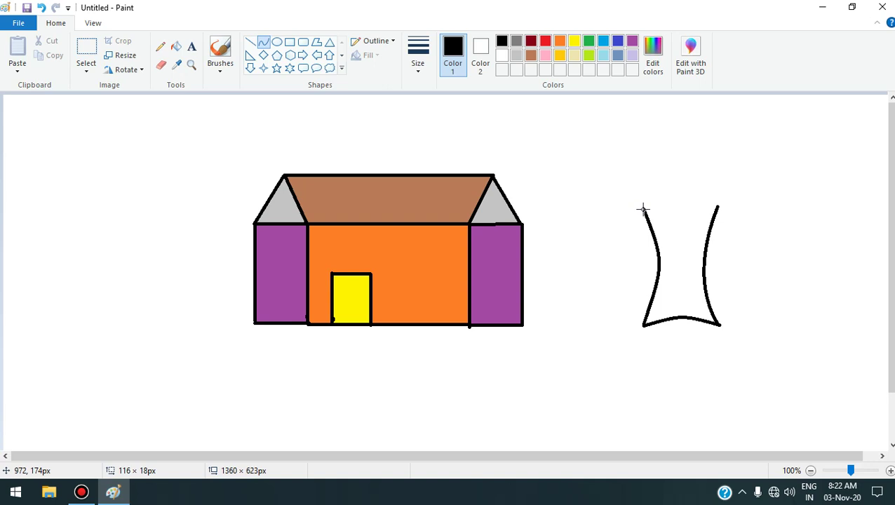
mouse_move(643, 209)
left_mouse_down()
mouse_move(631, 208)
mouse_move(660, 256)
mouse_move(662, 306)
mouse_move(675, 328)
left_mouse_up()
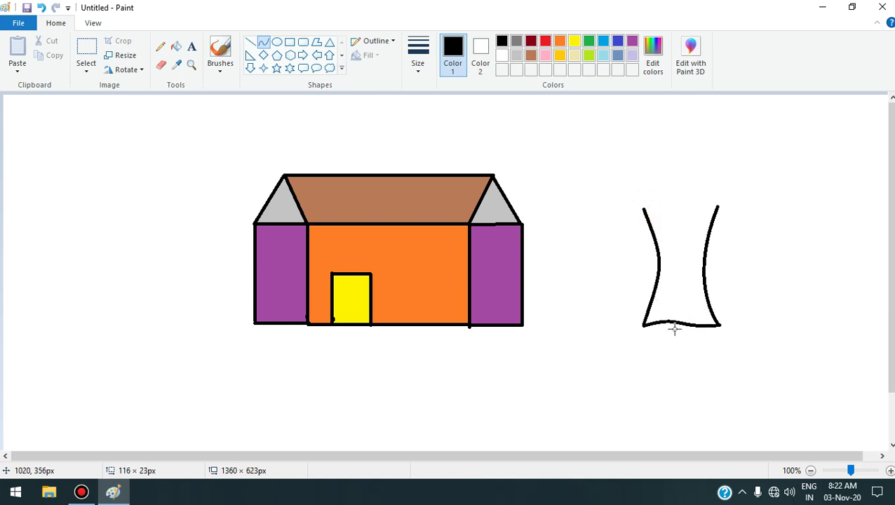
left_click(691, 291)
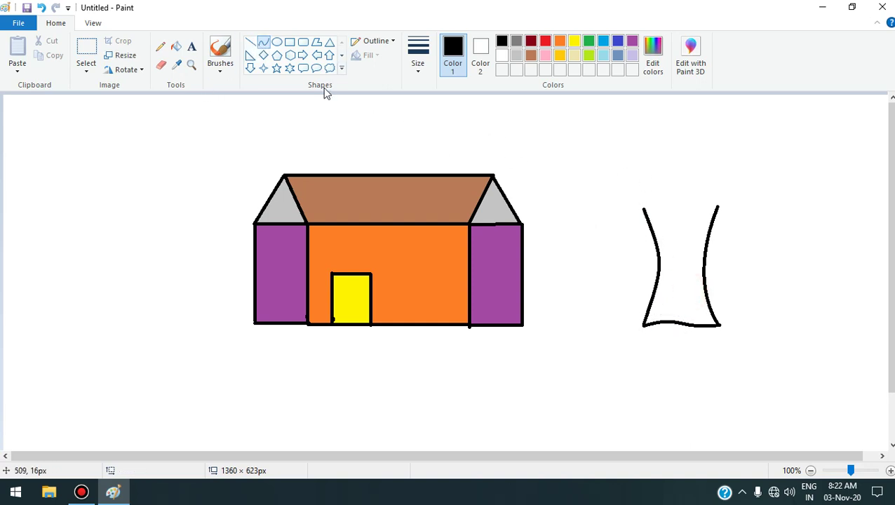
Draw an S-shaped curve about 64 × 56 px from the upper end of the left trunk curve, up and to the left
left_click(264, 43)
right_click(263, 44)
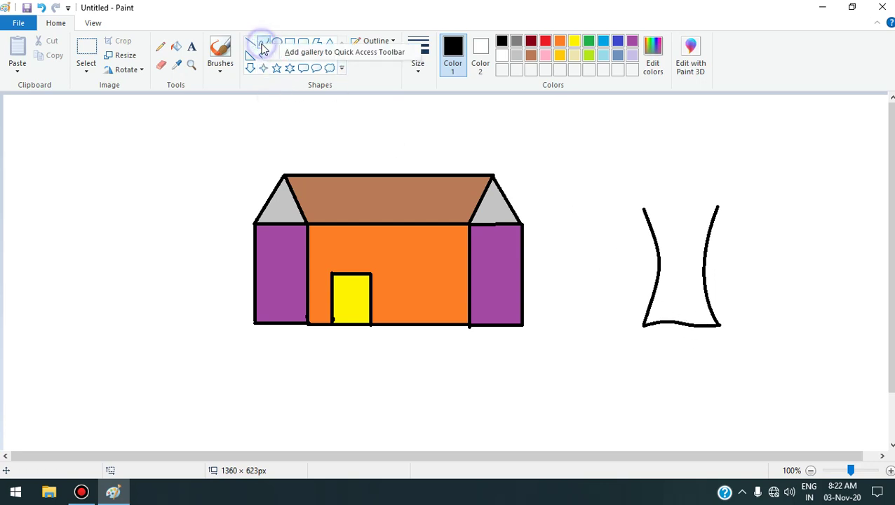
left_click(263, 43)
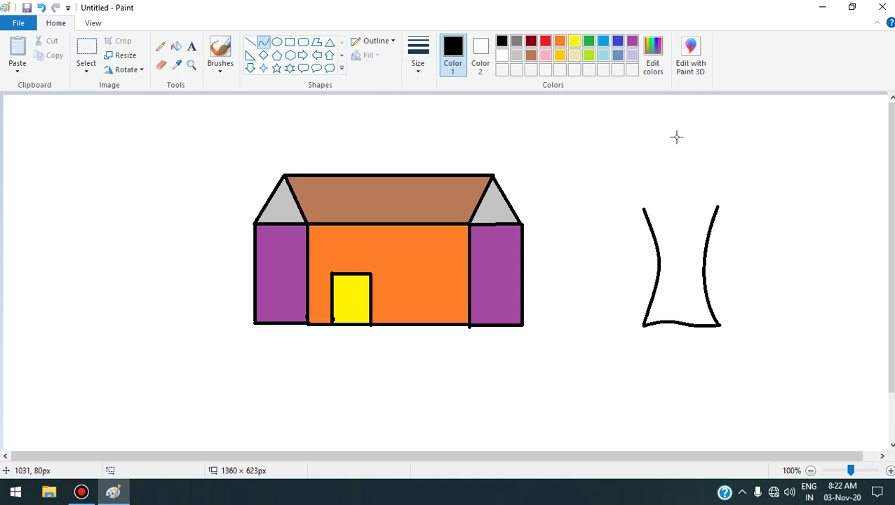
left_click_drag(643, 208, 646, 173)
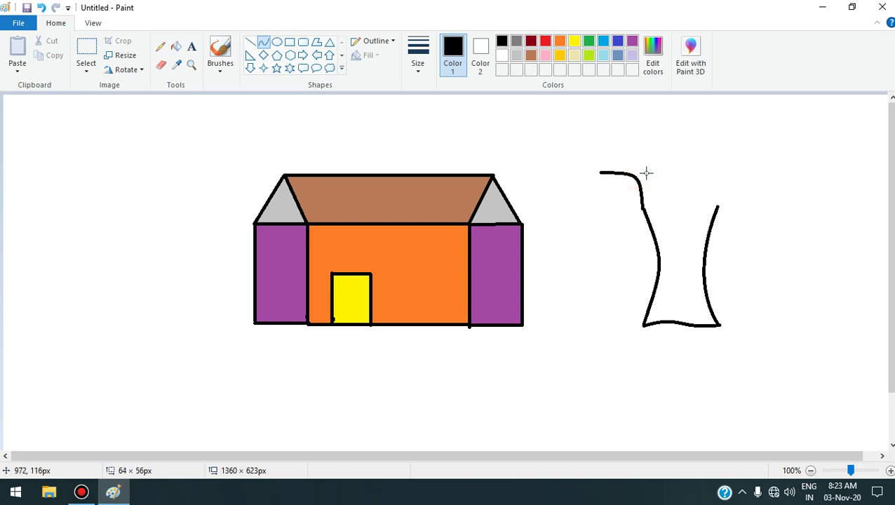
left_click(613, 197)
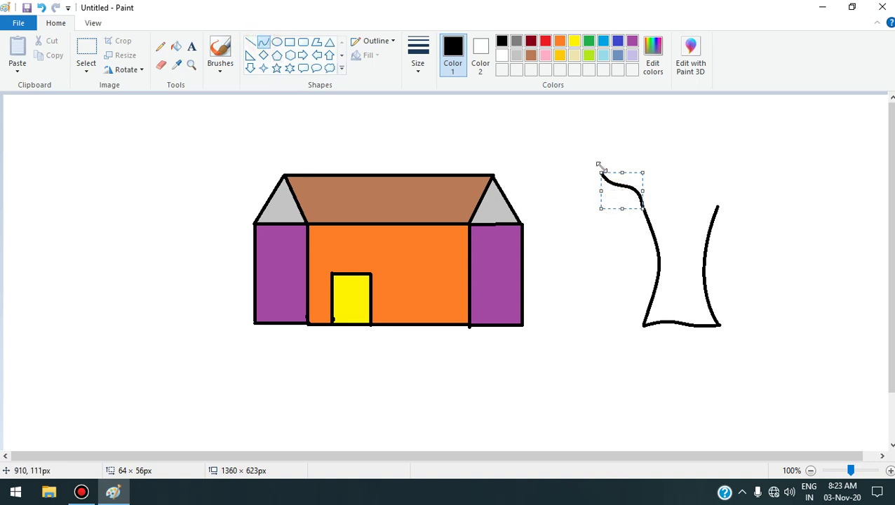
left_click(632, 105)
Continue the tree crown upward with a rounded curve about 81 px tall that bulges to the left
left_click_drag(602, 171, 628, 119)
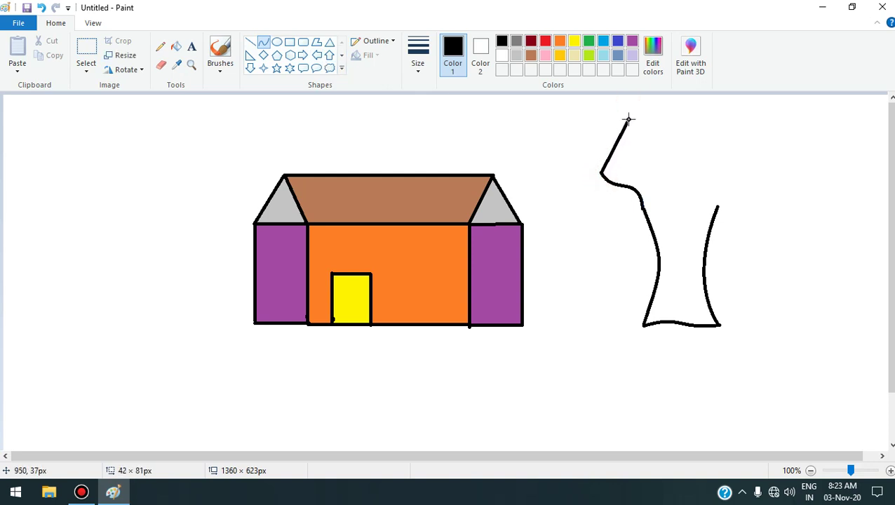
left_click(579, 140)
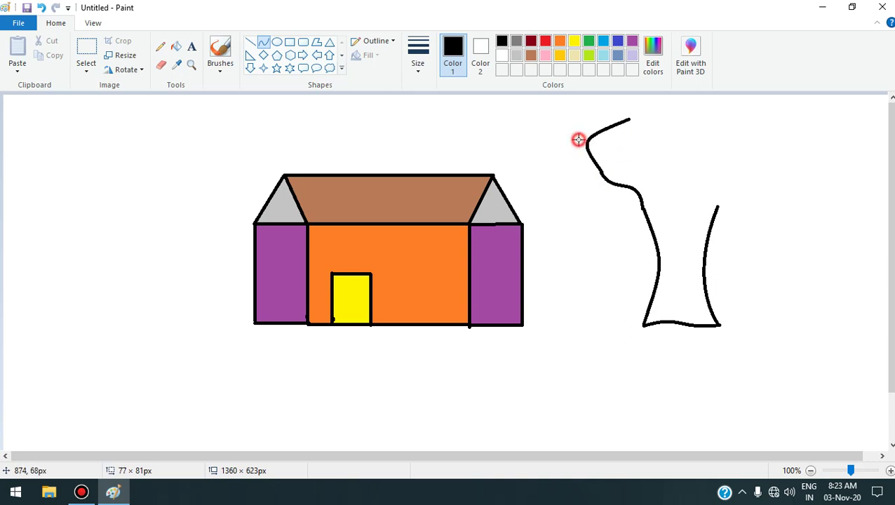
left_click(609, 110)
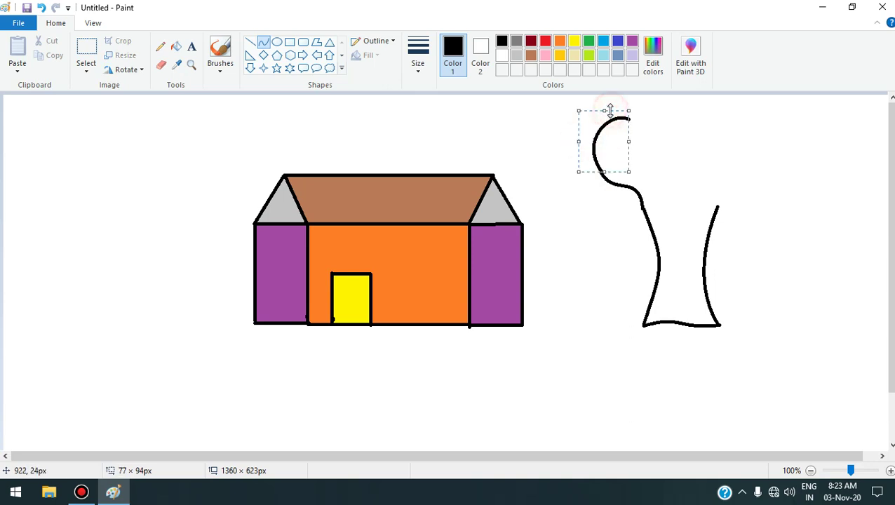
Extend the crown outline rightward with a short arched curve about 55 px wide and a gently wavy top curve about 107 px wide
left_click(265, 44)
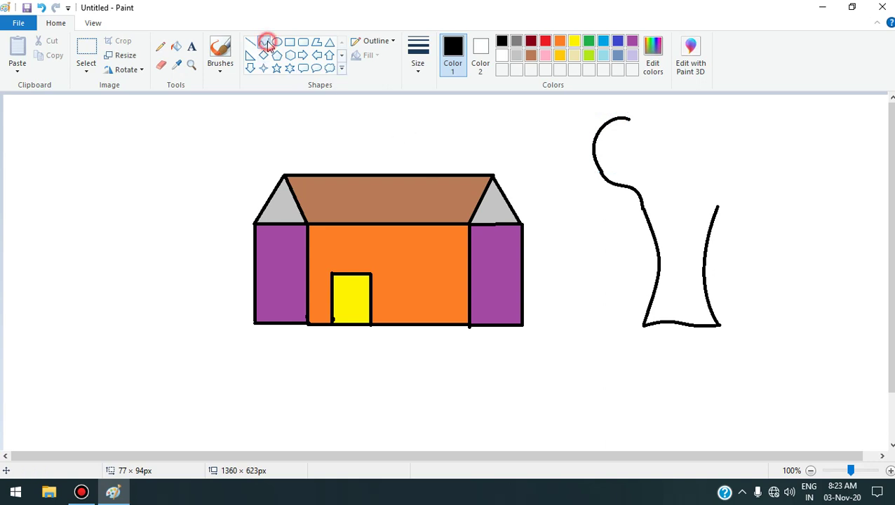
left_click_drag(630, 119, 652, 100)
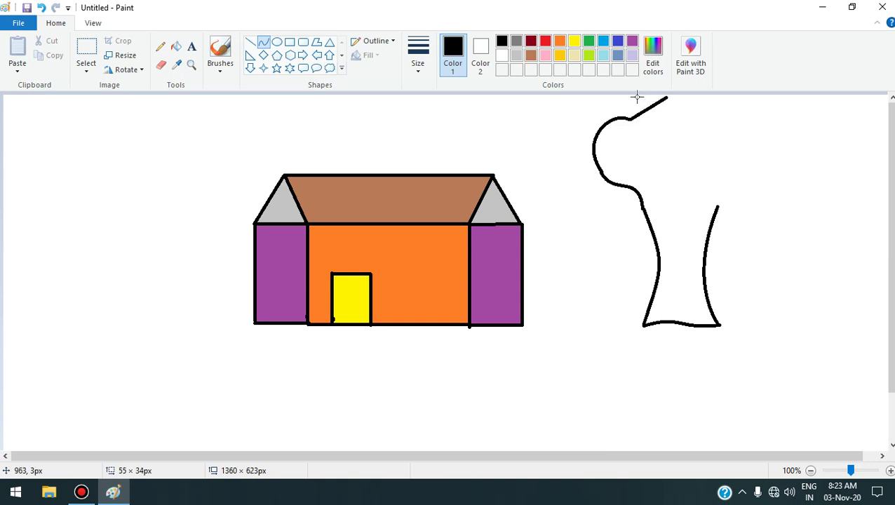
left_click(637, 97)
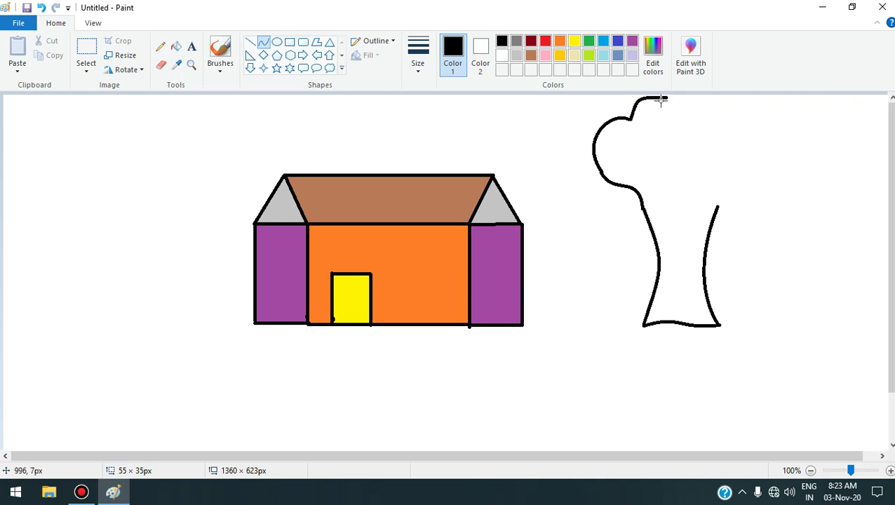
left_click(665, 103)
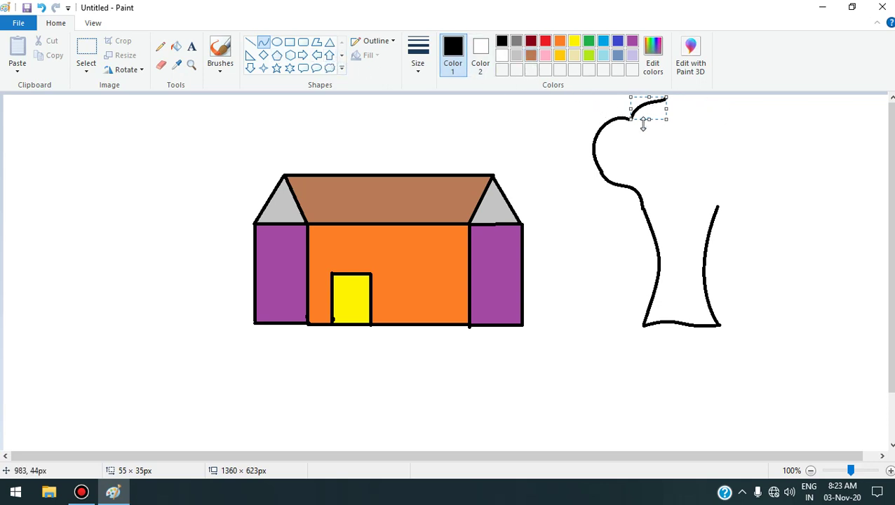
left_click(699, 104)
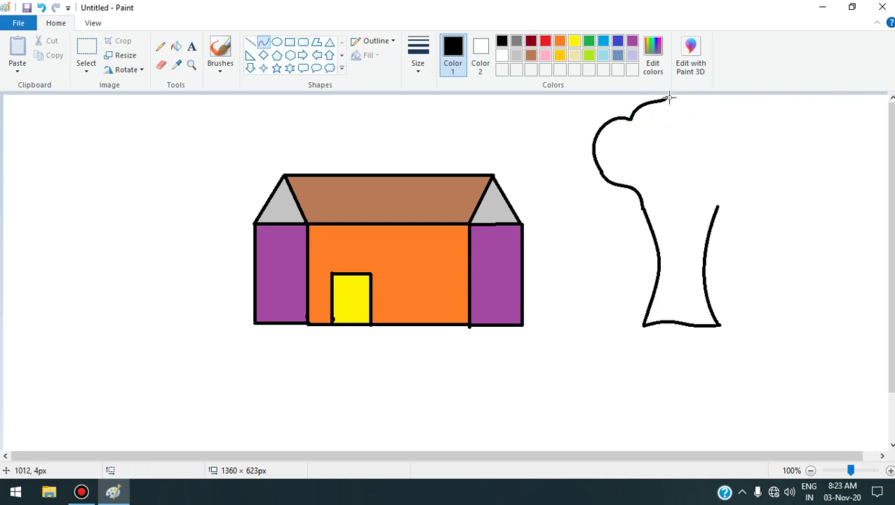
left_click_drag(668, 99, 736, 104)
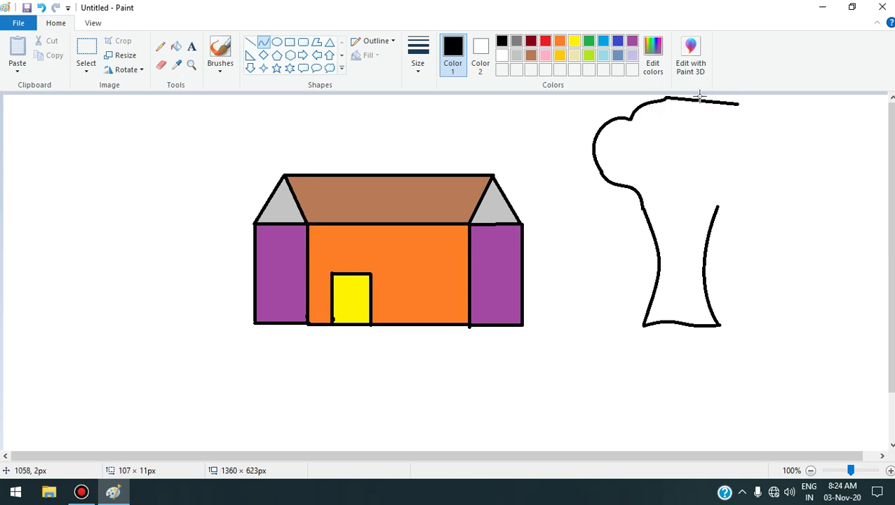
left_click_drag(699, 97, 714, 107)
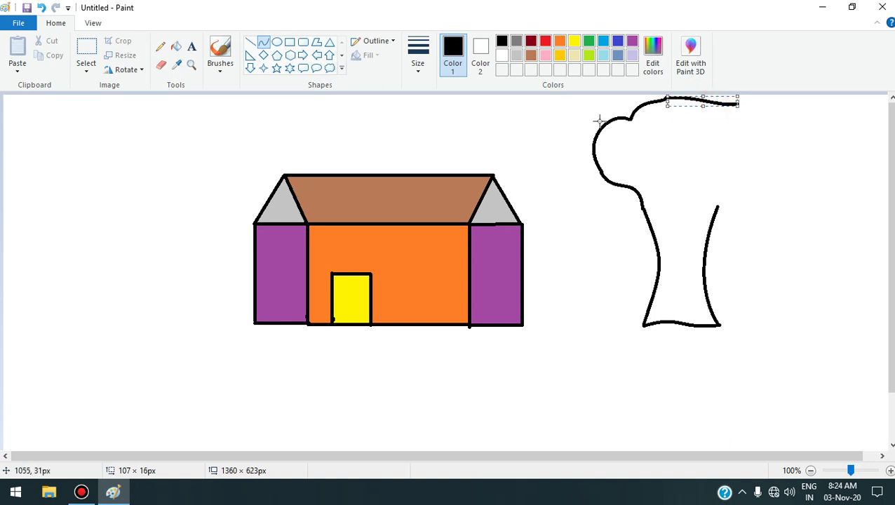
left_click(264, 43)
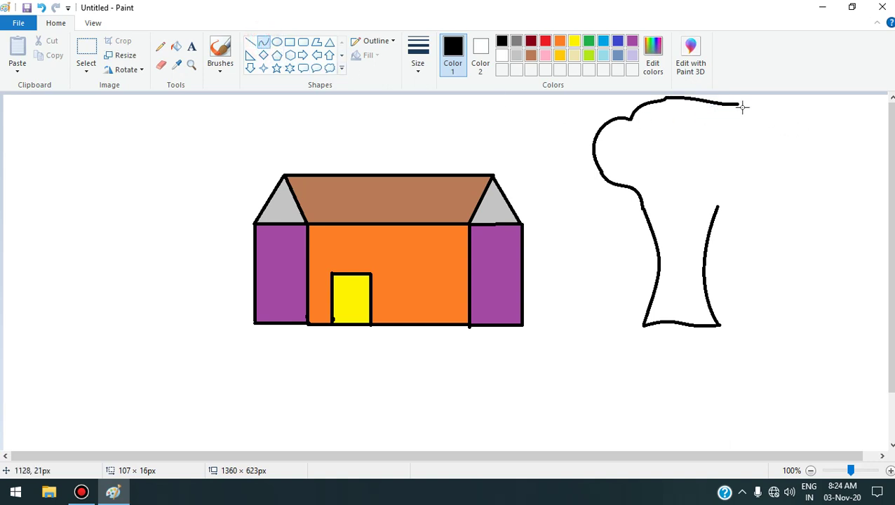
left_click_drag(741, 104, 718, 206)
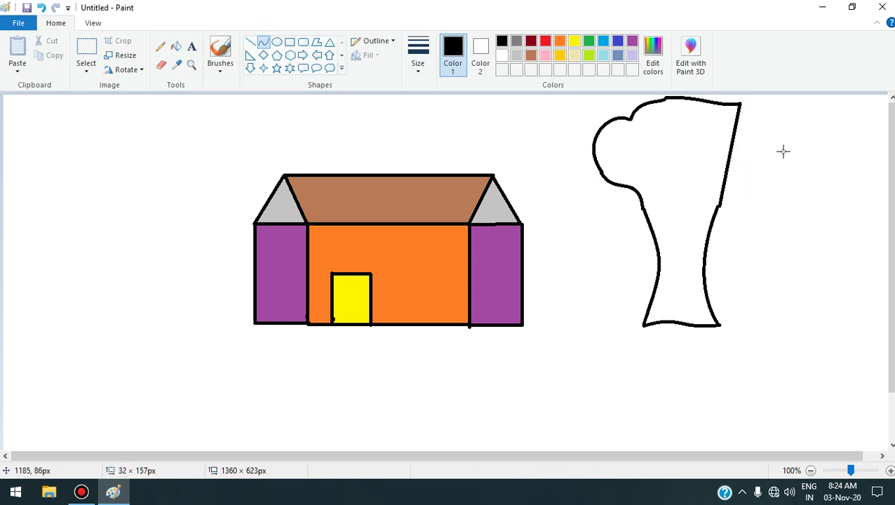
left_click_drag(786, 154, 780, 146)
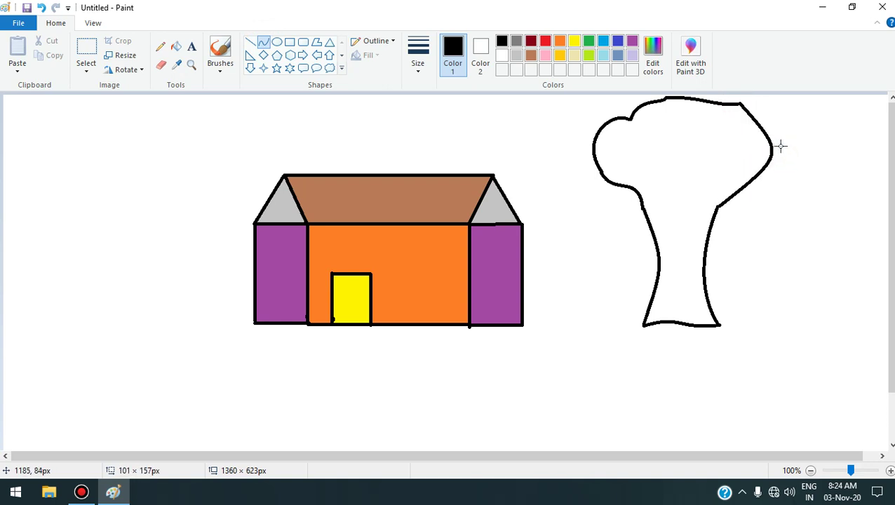
left_click(734, 114)
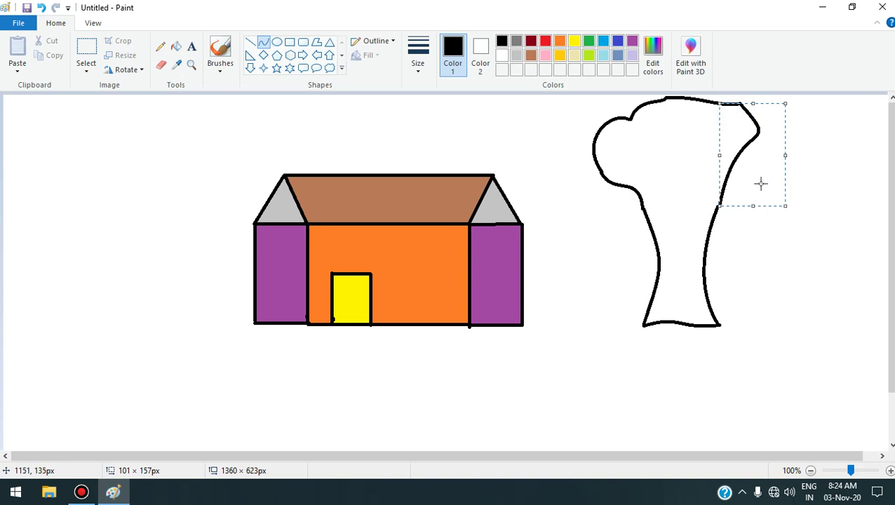
key("ctrl+z")
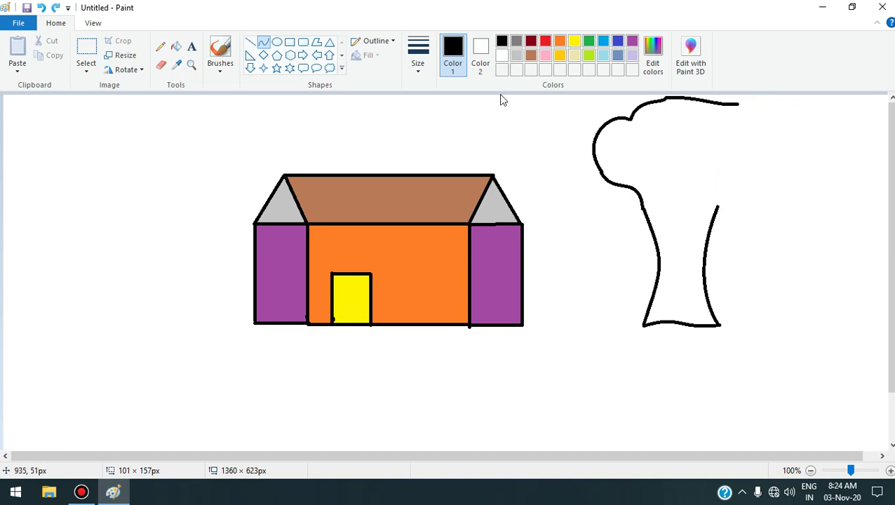
Draw the crown's upper right edge as a curve about 64 × 84 px, bent outward, from the end of the top curve
left_click(264, 44)
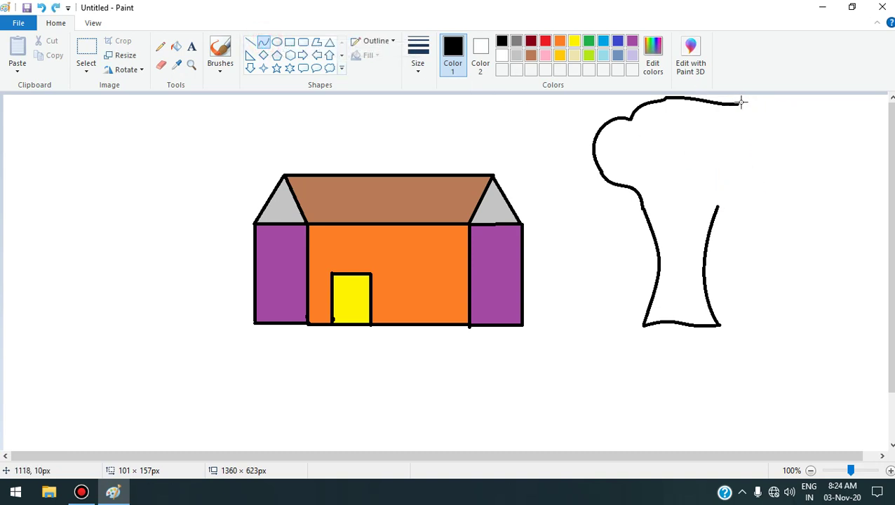
left_click_drag(740, 103, 782, 156)
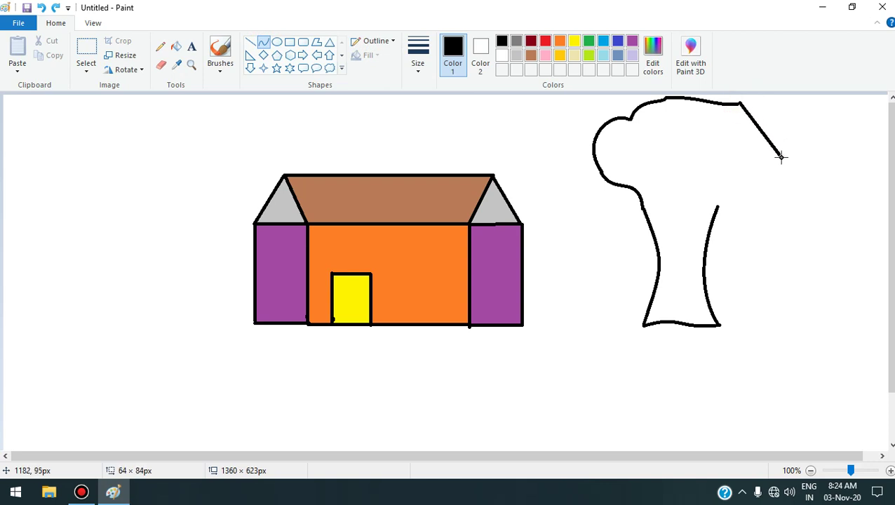
left_click_drag(775, 116, 752, 125)
left_click(755, 124)
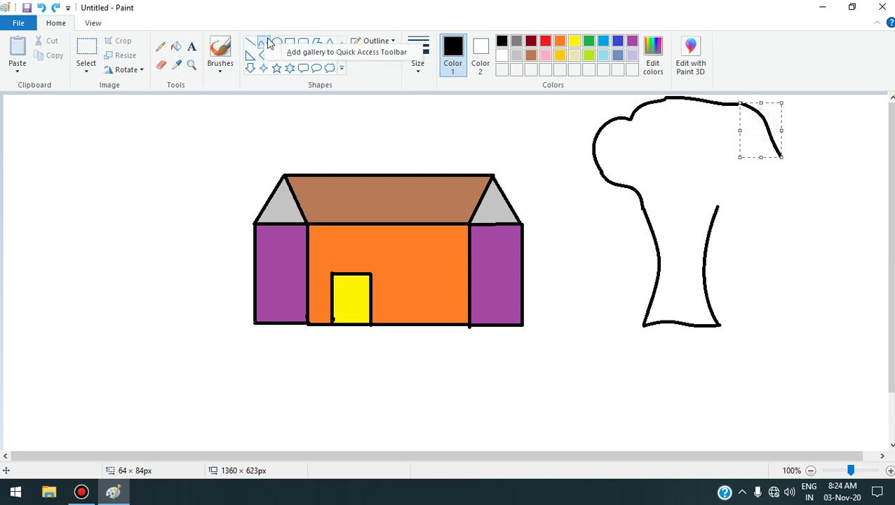
left_click(276, 16)
Close the crown's lower right edge with a curve about 98 × 75 px down to the upper end of the right trunk curve
left_click(777, 165)
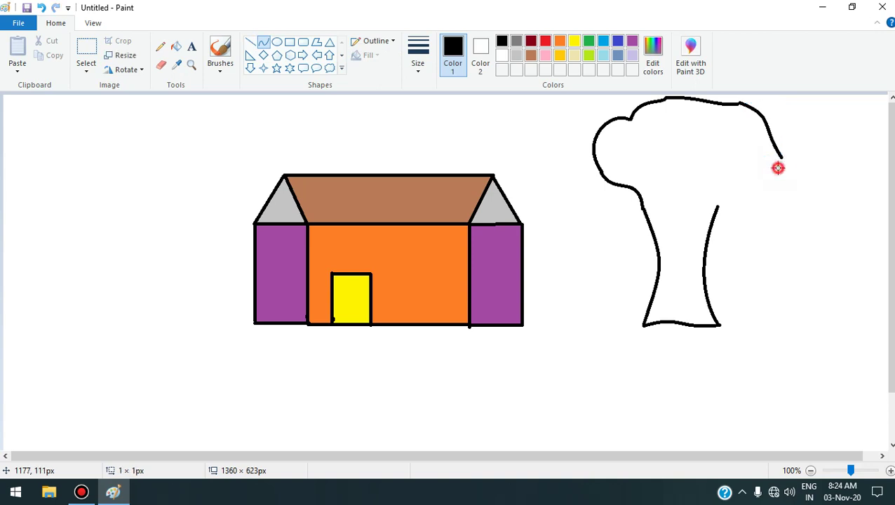
left_click_drag(781, 158, 748, 177)
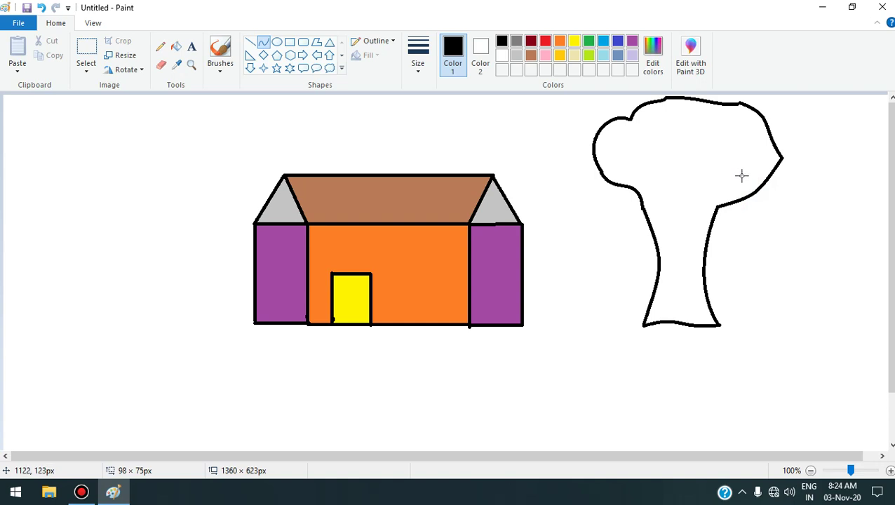
left_click(742, 176)
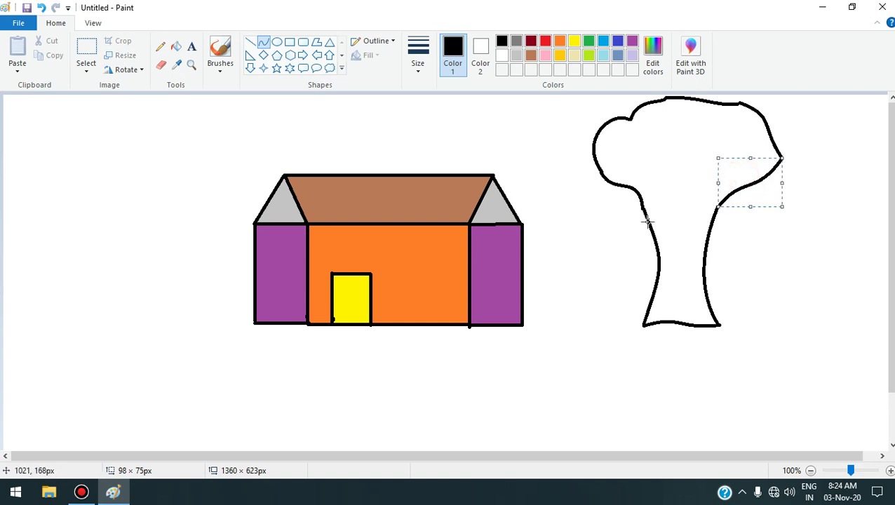
Separate the crown from the trunk with a wavy curve about 128 px wide across the top of the trunk
left_click(263, 47)
left_click_drag(643, 197, 727, 198)
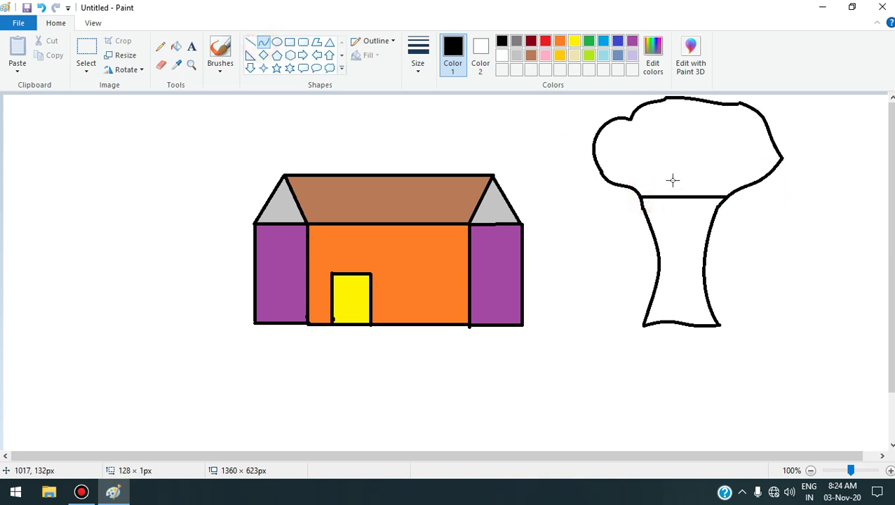
left_click_drag(669, 176, 672, 177)
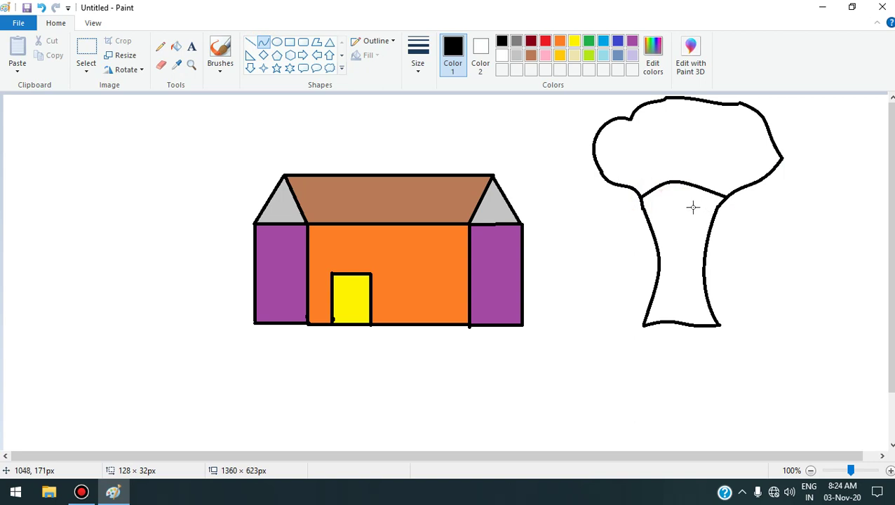
left_click(693, 206)
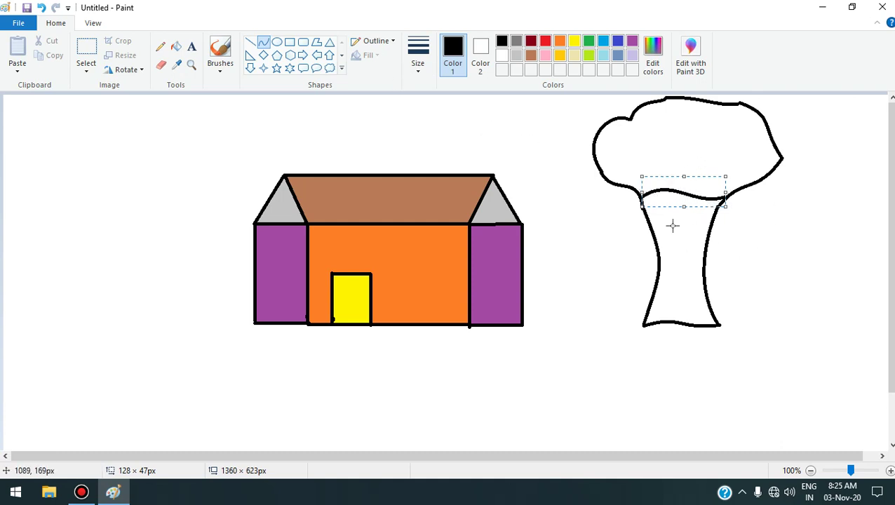
left_click(268, 42)
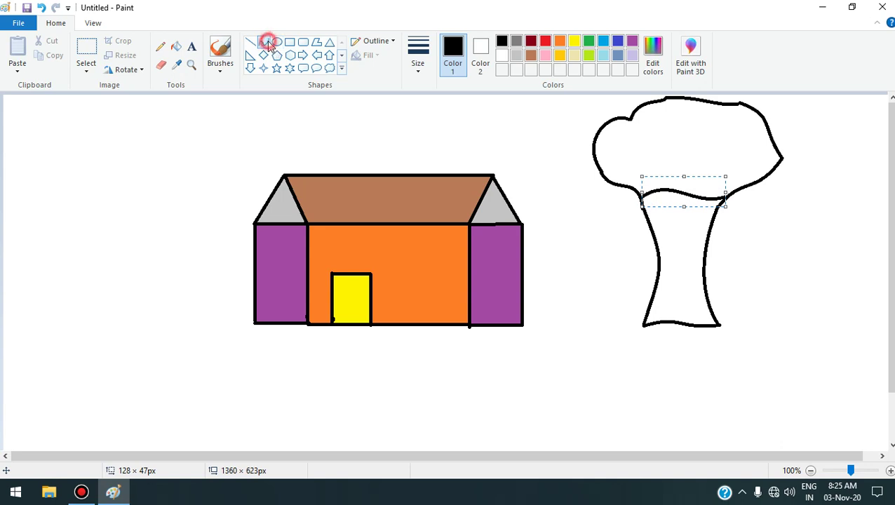
left_click_drag(820, 212, 823, 329)
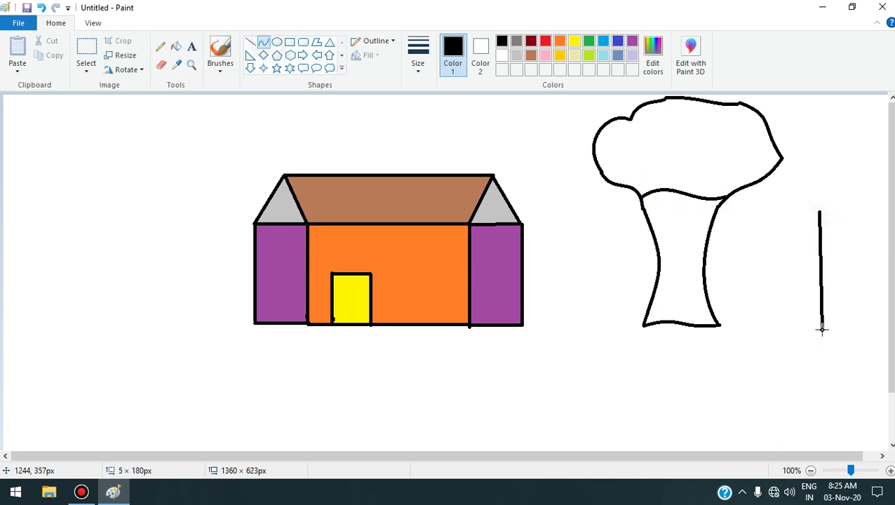
left_click(856, 259)
mouse_move(863, 258)
left_mouse_down()
mouse_move(859, 275)
mouse_move(828, 231)
mouse_move(875, 270)
left_mouse_up()
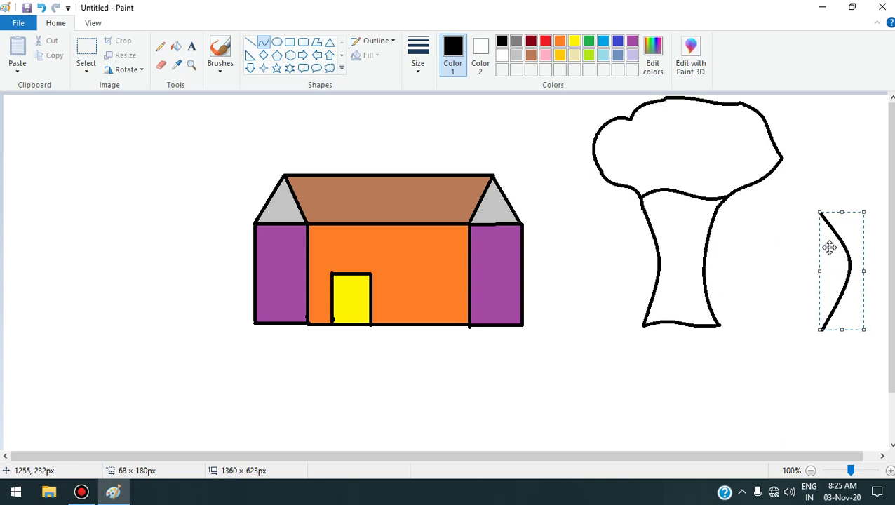
key("Delete")
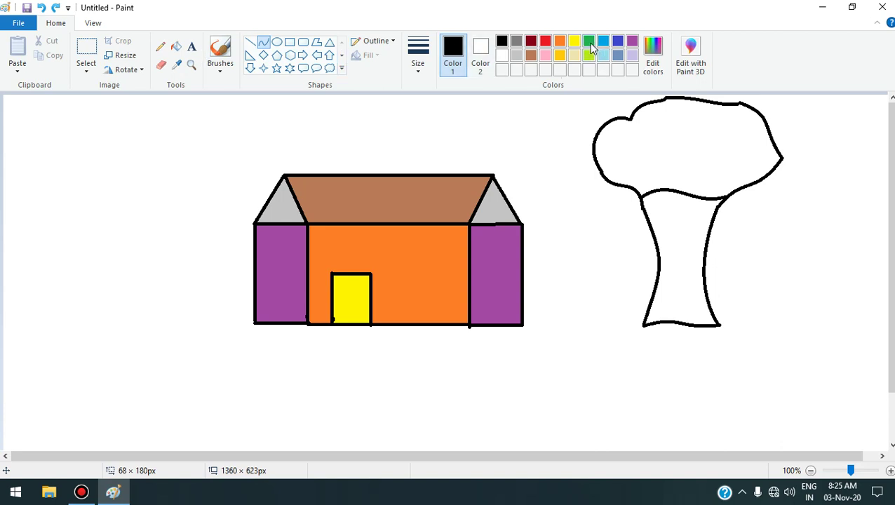
Fill the tree's crown with green and its trunk with brown
left_click(176, 51)
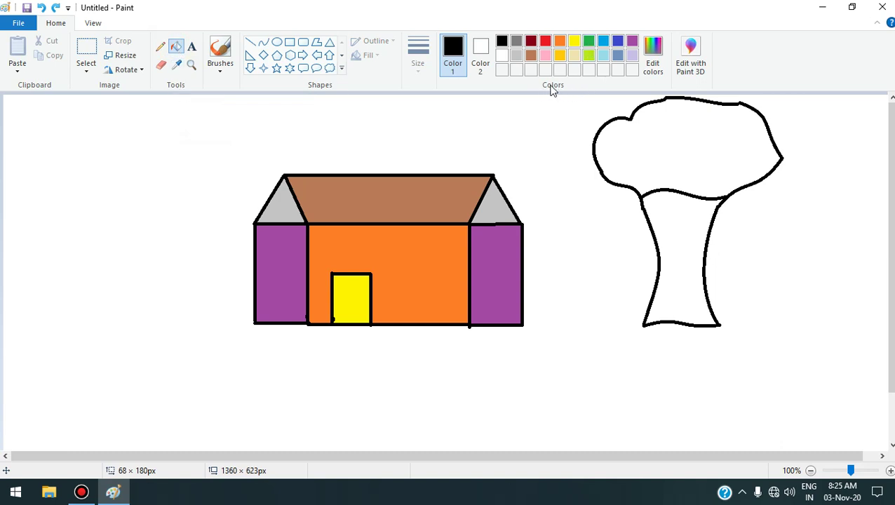
left_click(588, 42)
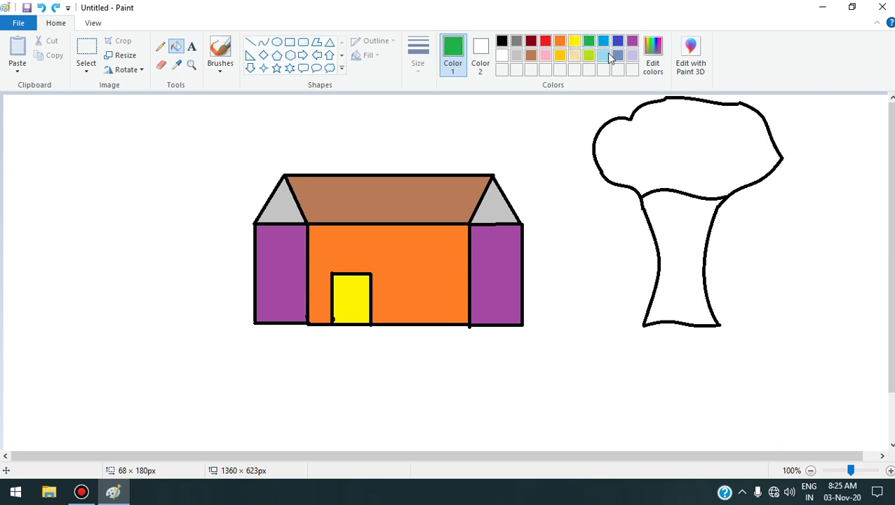
left_click(691, 136)
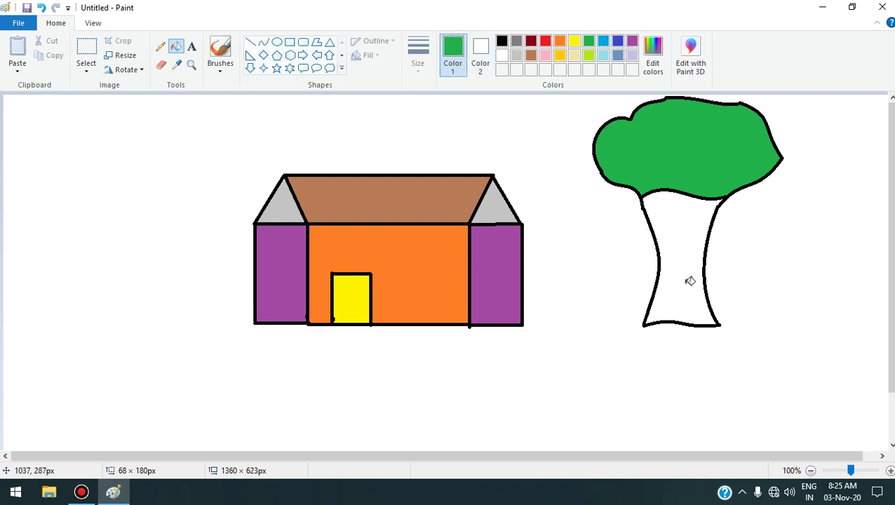
left_click(531, 56)
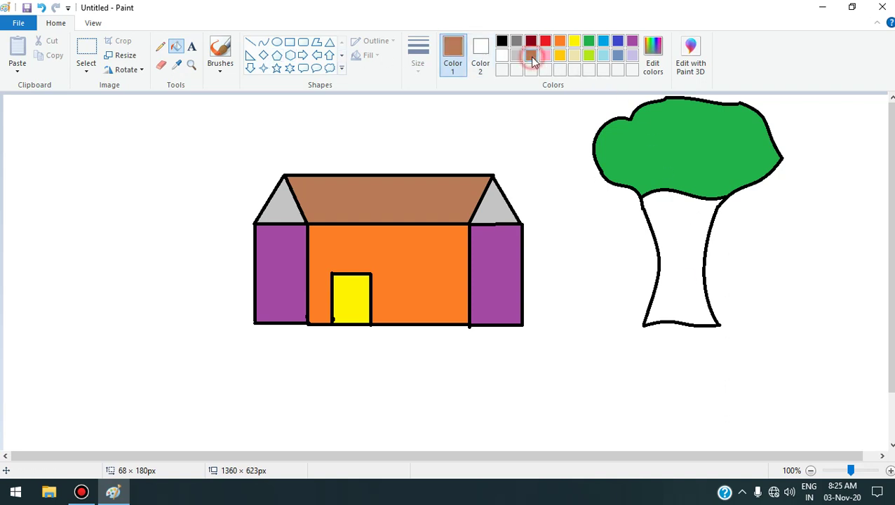
left_click(679, 231)
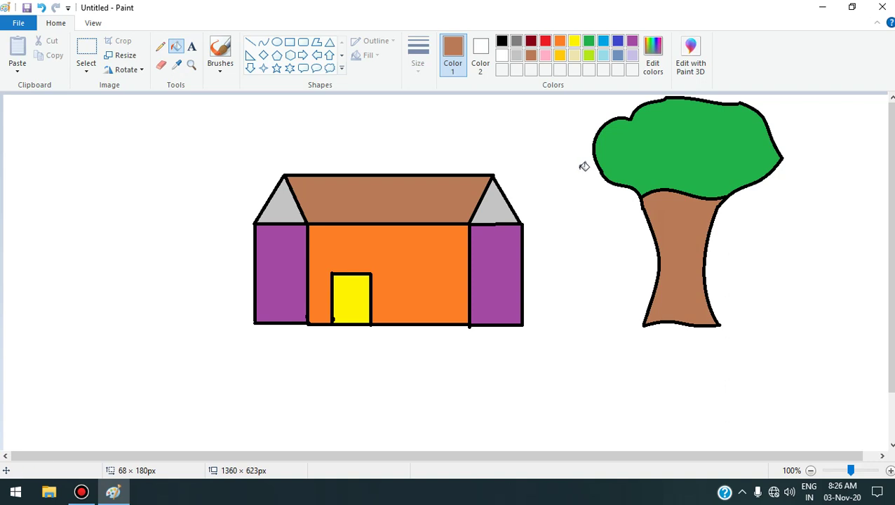
Draw a black circle about 52 × 52 px as a window on the orange wall, above and beside the door
left_click(277, 47)
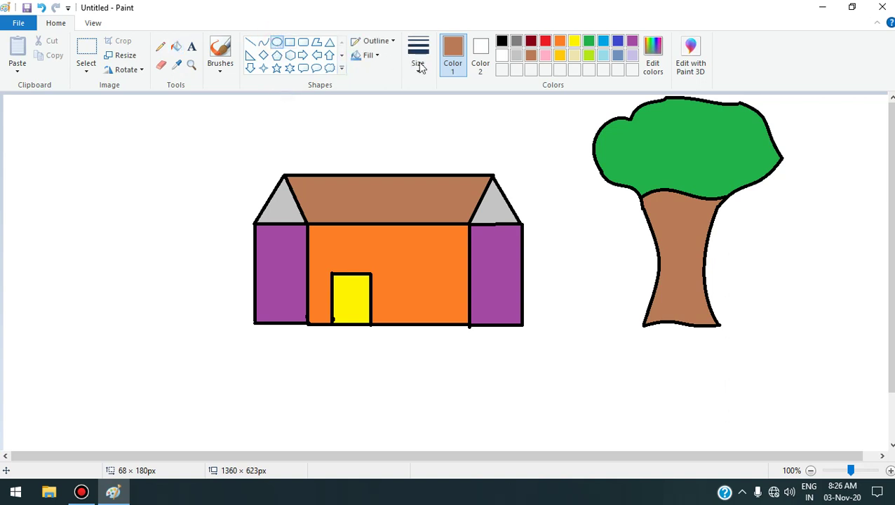
left_click(456, 59)
left_click(502, 42)
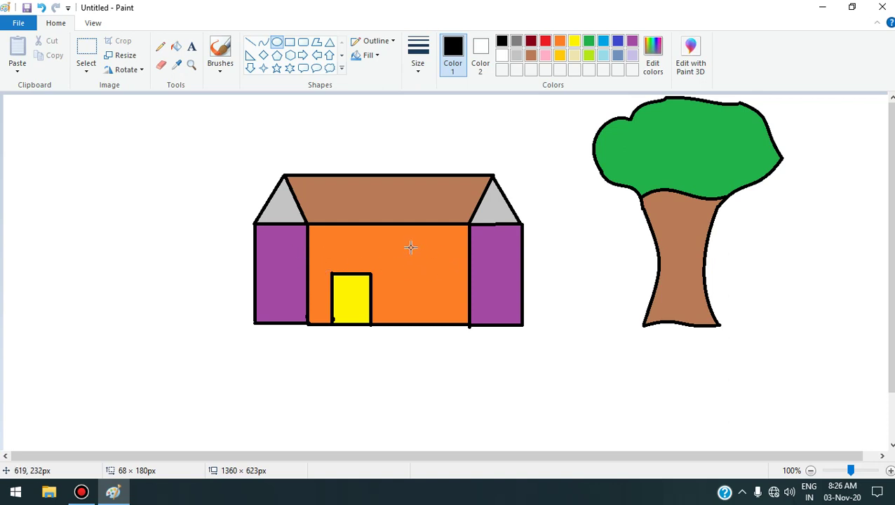
left_click_drag(407, 244, 439, 278)
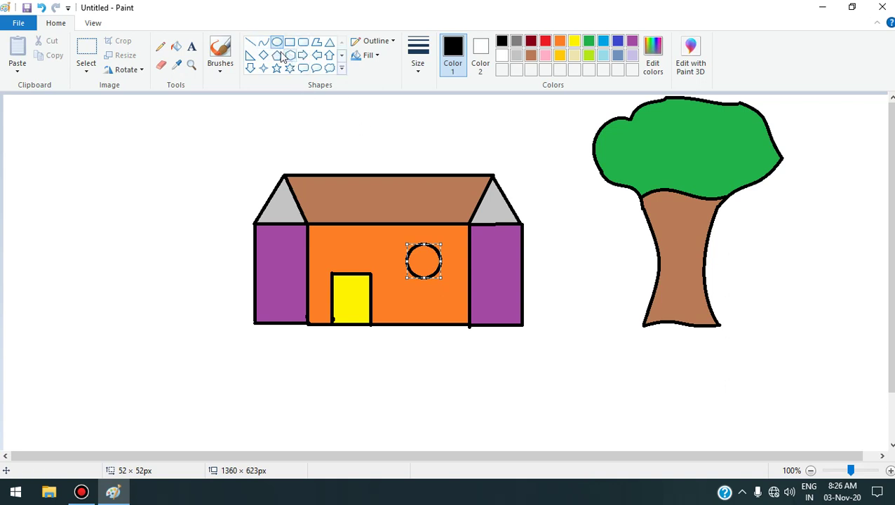
Fill the round window with yellow
left_click(176, 47)
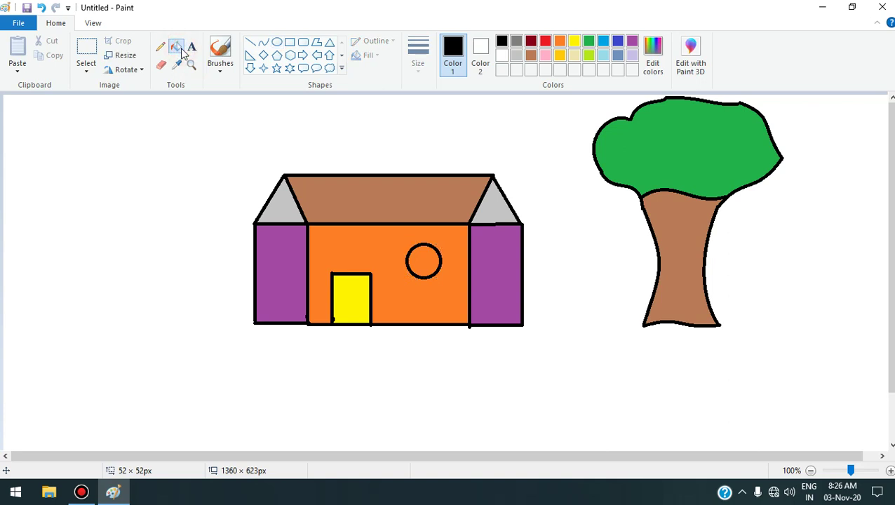
left_click(574, 43)
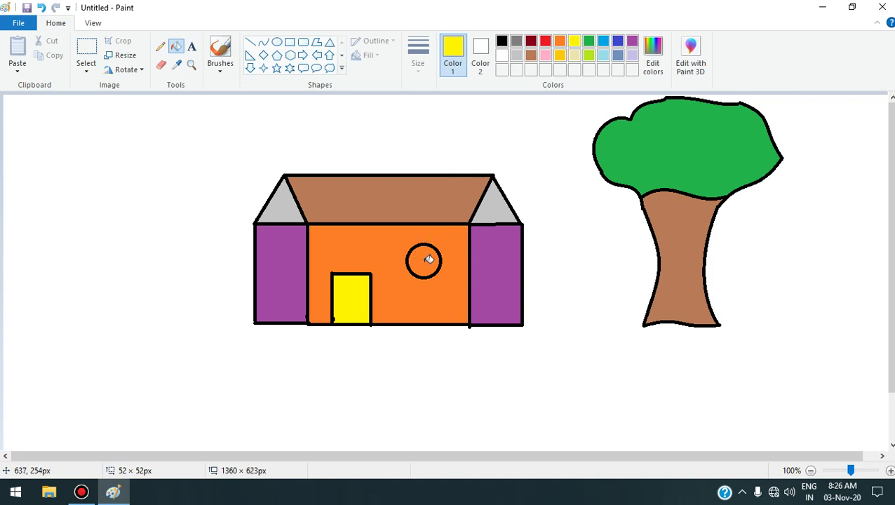
left_click(425, 258)
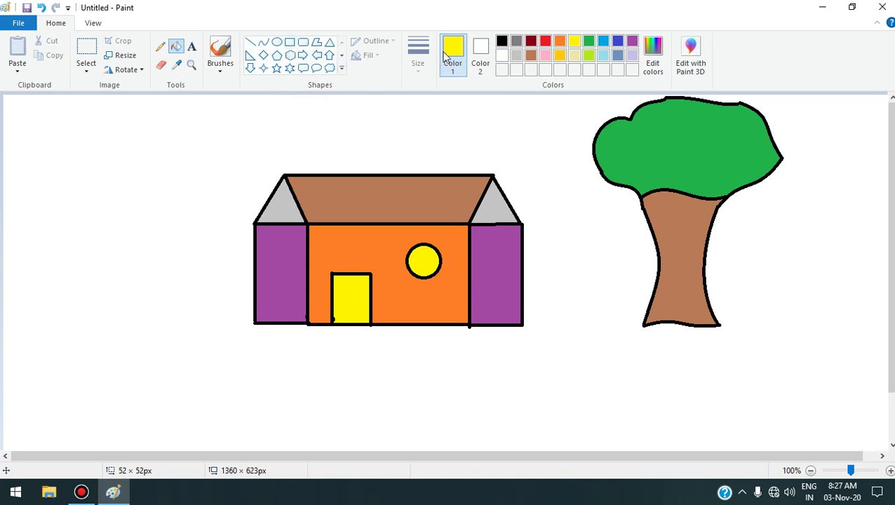
Draw a black-outlined rectangle about 1360 × 105 px across the full canvas width, just below the house and tree
left_click(293, 45)
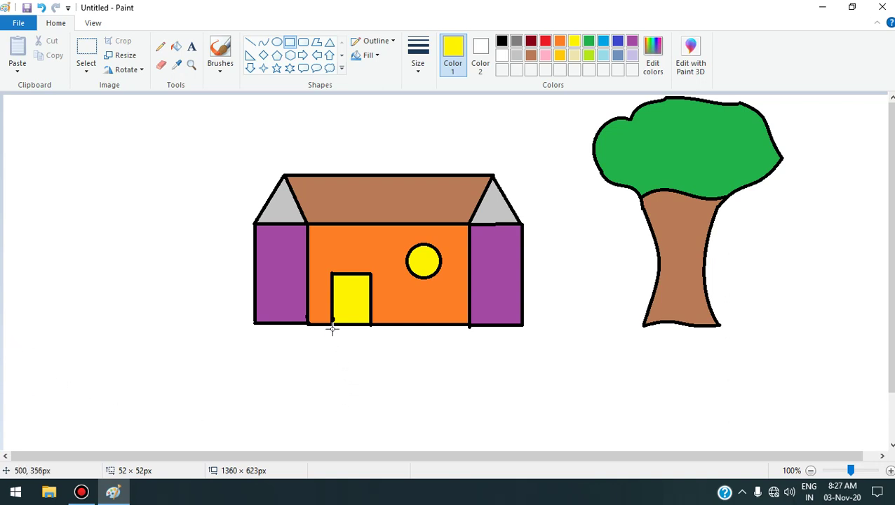
left_click(2, 370)
mouse_move(3, 355)
left_mouse_down()
mouse_move(35, 411)
mouse_move(9, 364)
left_mouse_up()
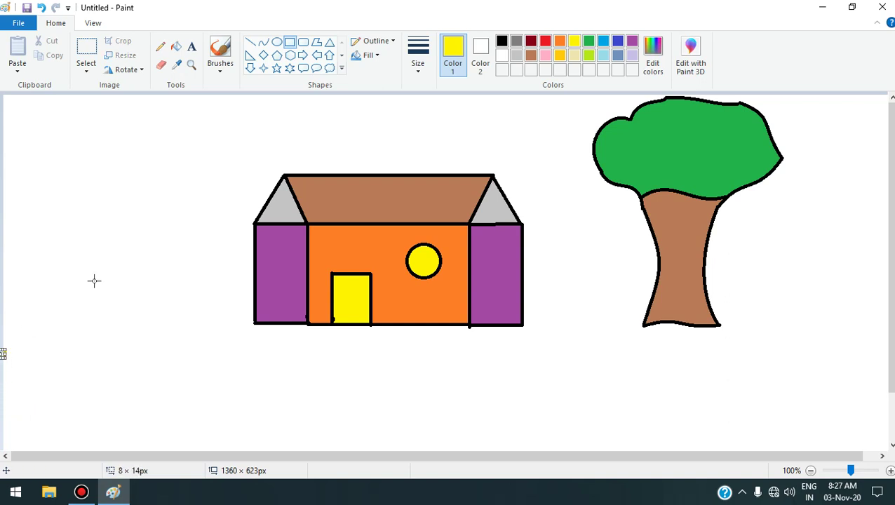
left_click(502, 41)
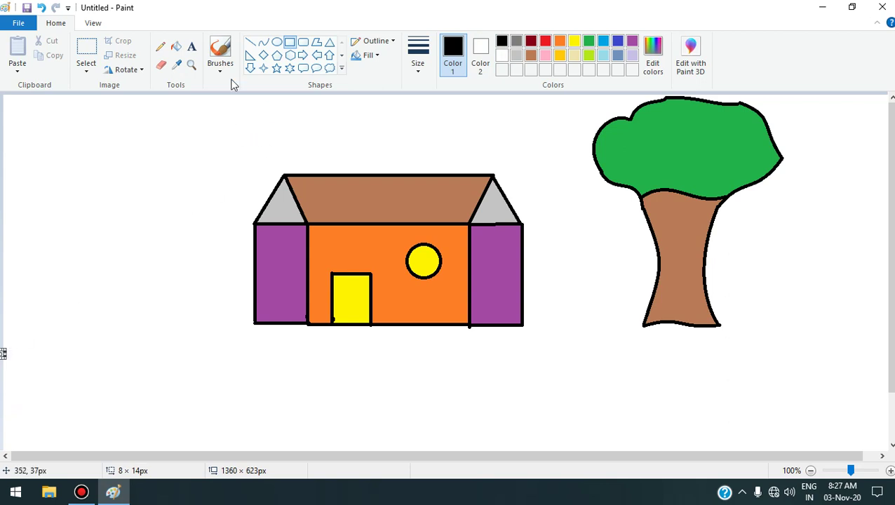
left_click_drag(5, 340, 2, 338)
left_click(2, 338)
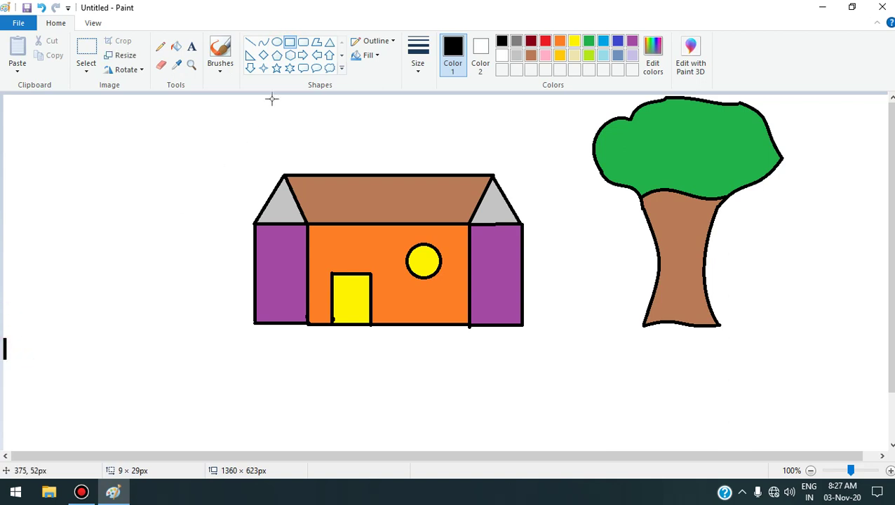
left_click(290, 43)
mouse_move(4, 329)
left_mouse_down()
mouse_move(50, 376)
mouse_move(222, 437)
mouse_move(200, 397)
mouse_move(238, 370)
mouse_move(502, 384)
mouse_move(681, 368)
mouse_move(894, 366)
mouse_move(893, 458)
mouse_move(894, 399)
left_mouse_up()
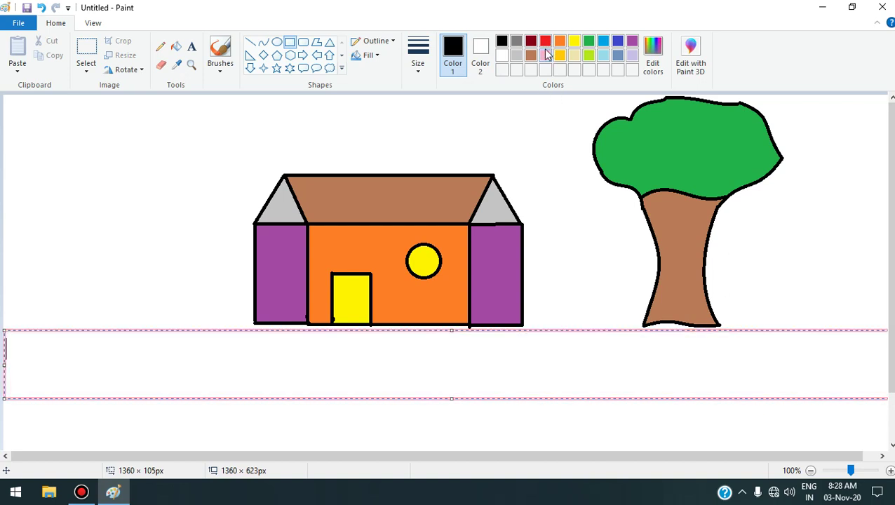
Fill the long rectangle below the house and tree with dark gray as a road
left_click(177, 46)
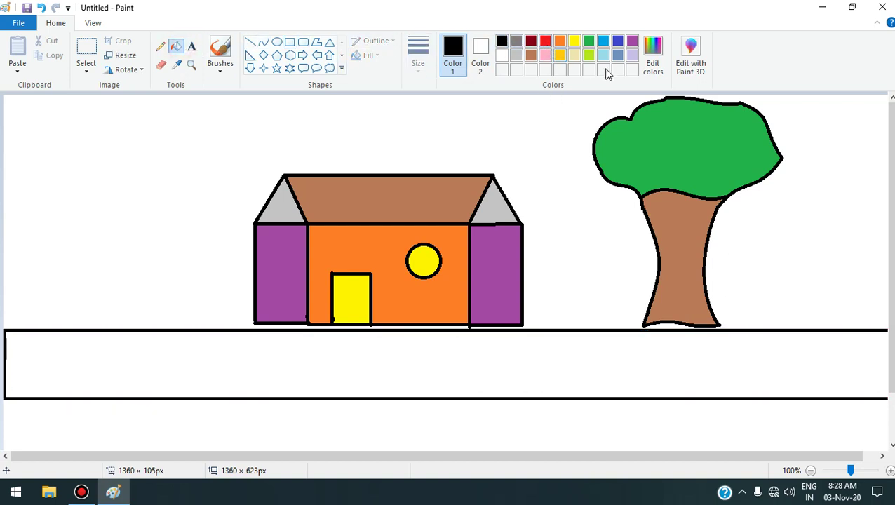
left_click(531, 56)
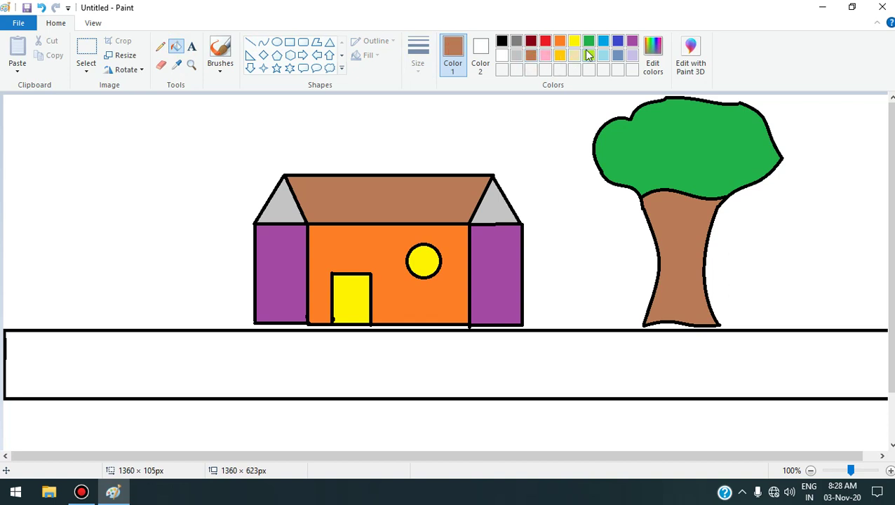
left_click(516, 42)
left_click(321, 355)
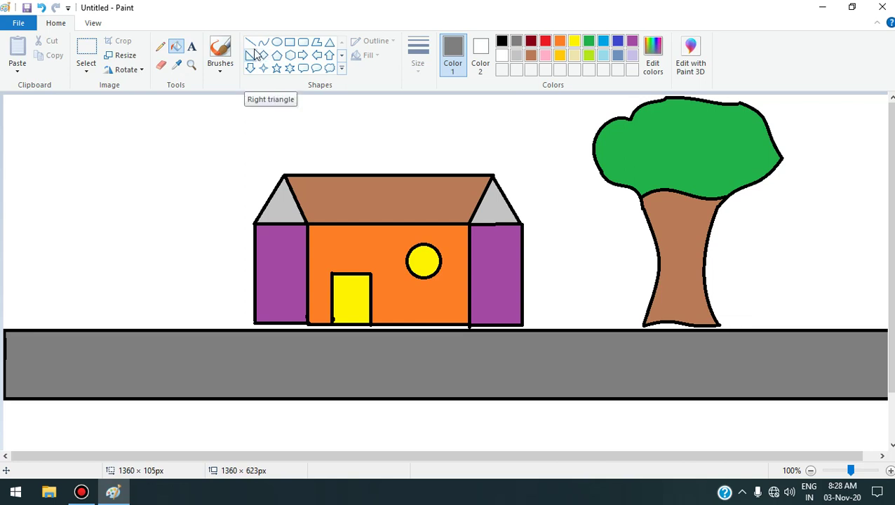
left_click(318, 45)
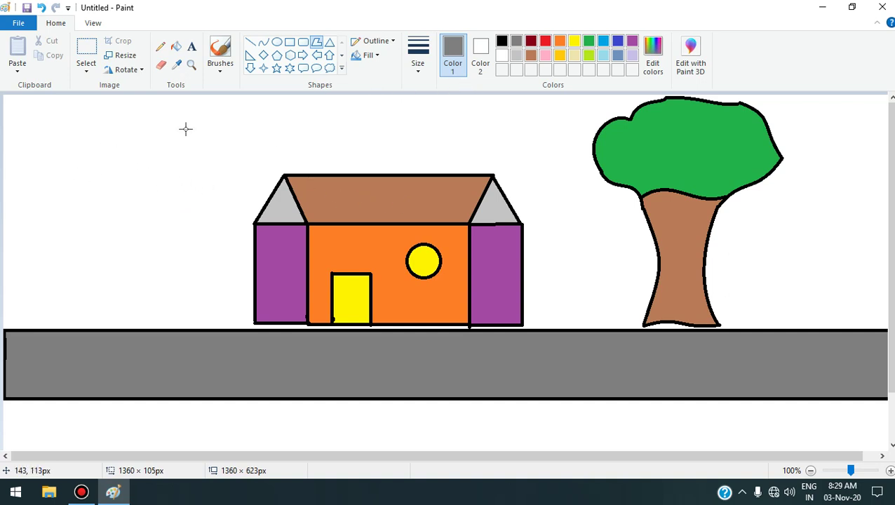
left_click(317, 44)
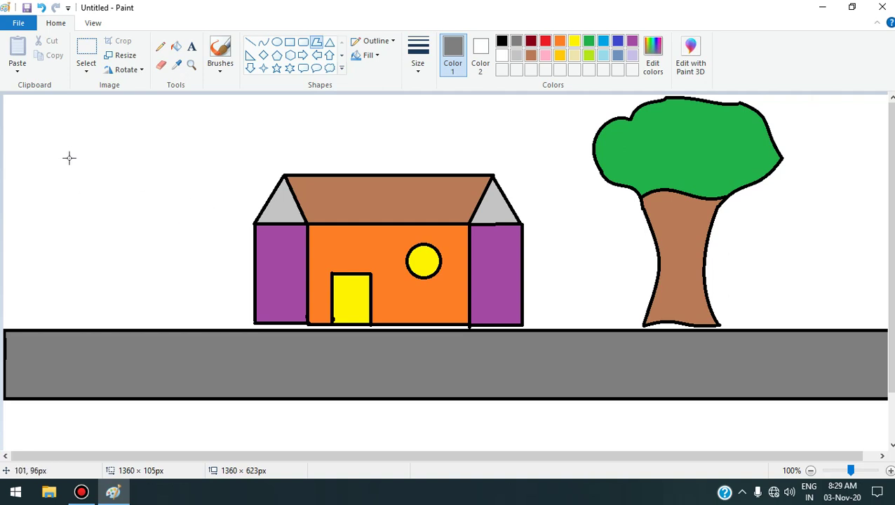
mouse_move(65, 157)
left_mouse_down()
mouse_move(91, 158)
mouse_move(73, 157)
left_mouse_up()
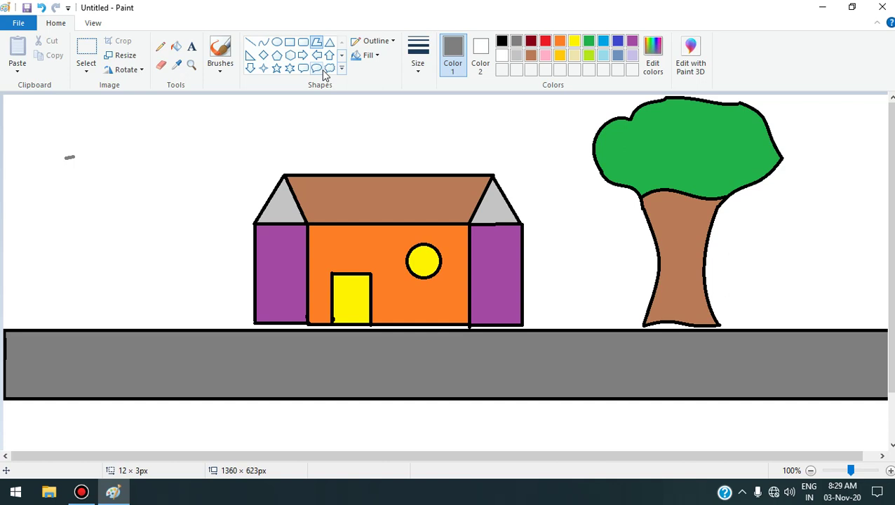
key("Escape")
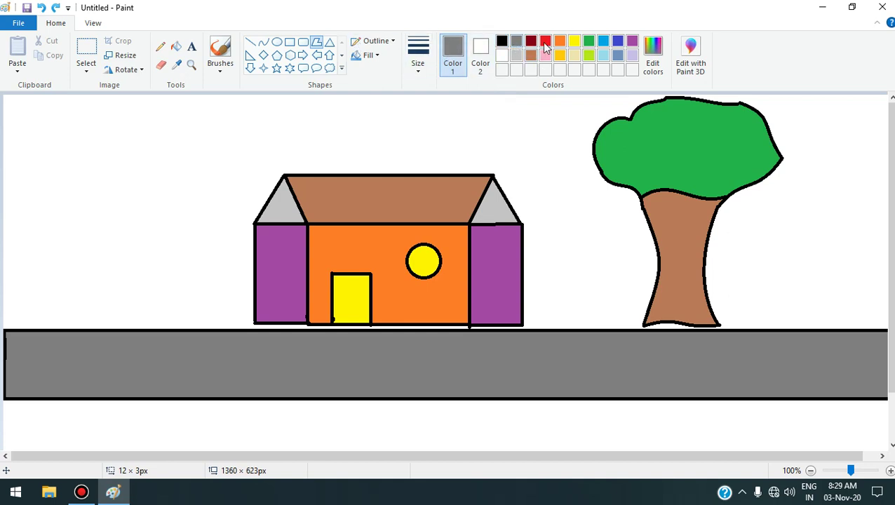
Draw a black inverted triangle about 125 × 84 px with the Polygon tool in the sky beside the house
left_click(502, 41)
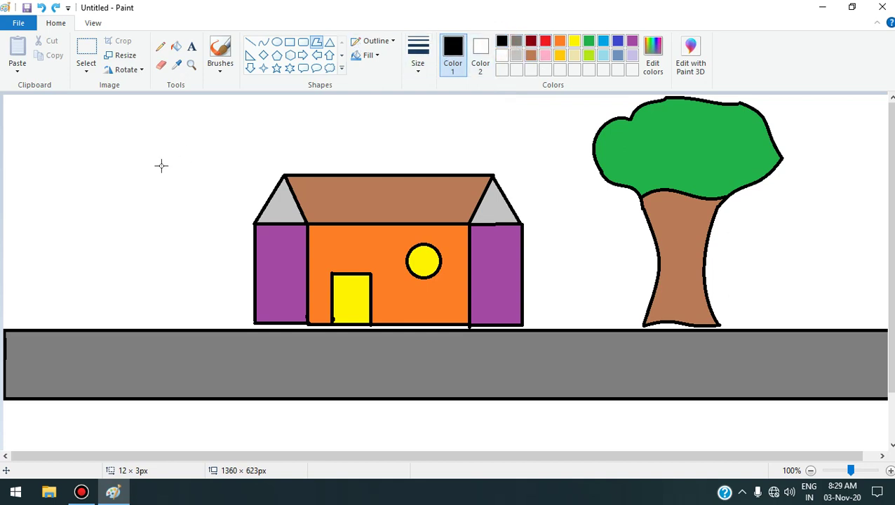
left_click(59, 154)
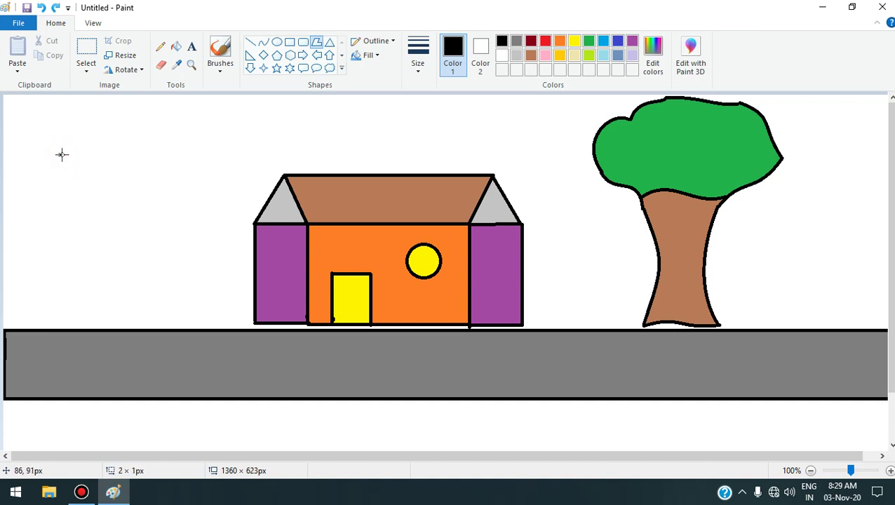
left_click_drag(62, 154, 141, 155)
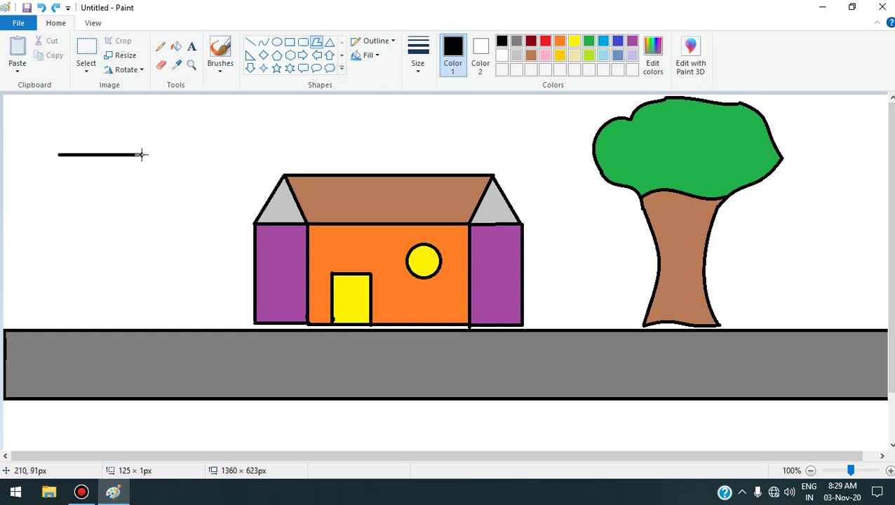
left_click(94, 208)
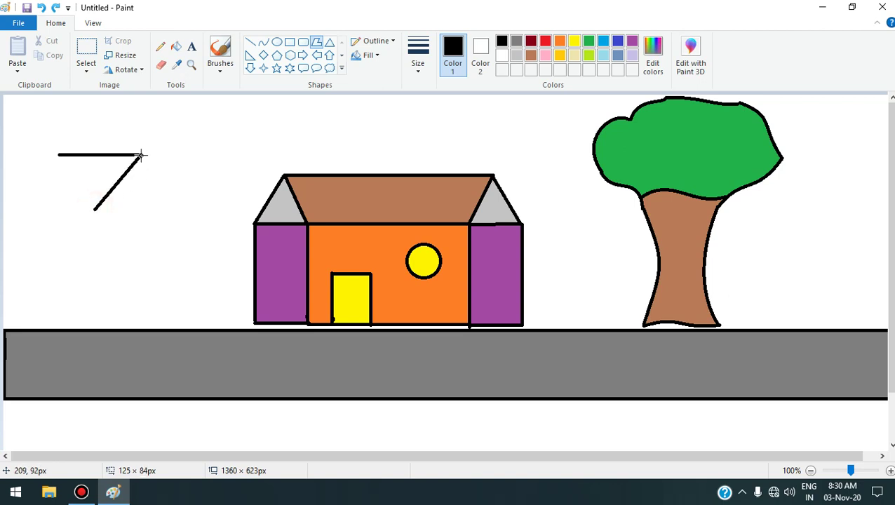
left_click(58, 154)
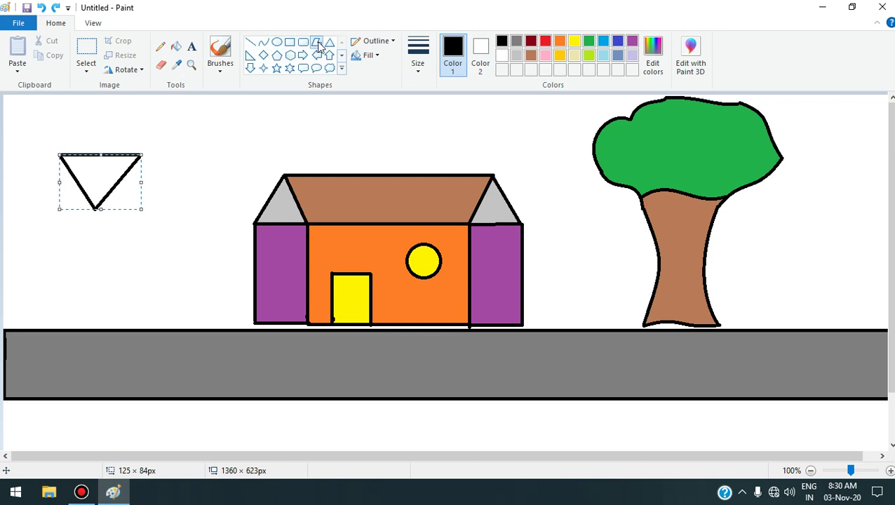
left_click(238, 106)
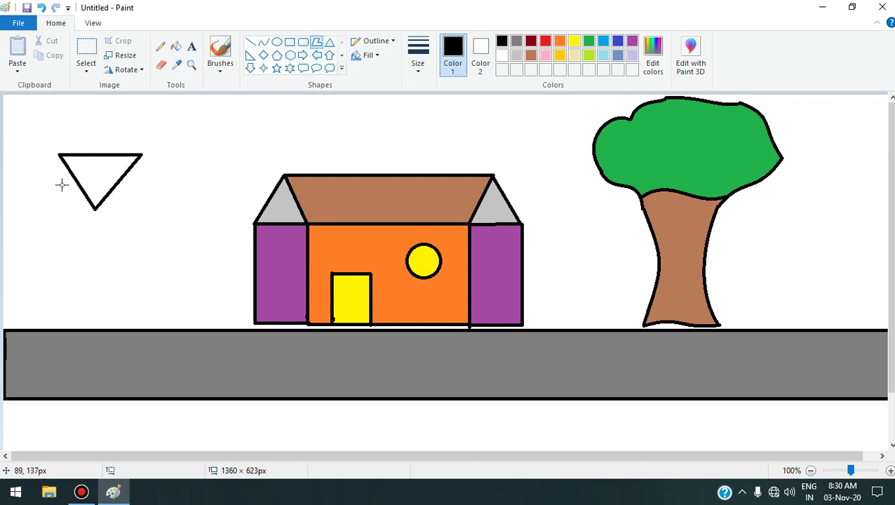
Draw an upright black triangle about 135 × 103 px with the Polygon tool, overlapping the inverted triangle to form a six-pointed star
left_click_drag(58, 186, 146, 185)
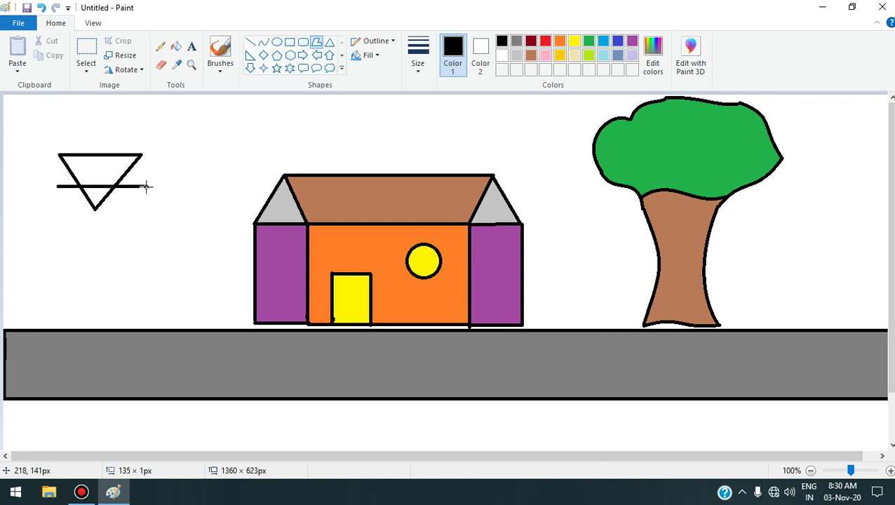
left_click(103, 119)
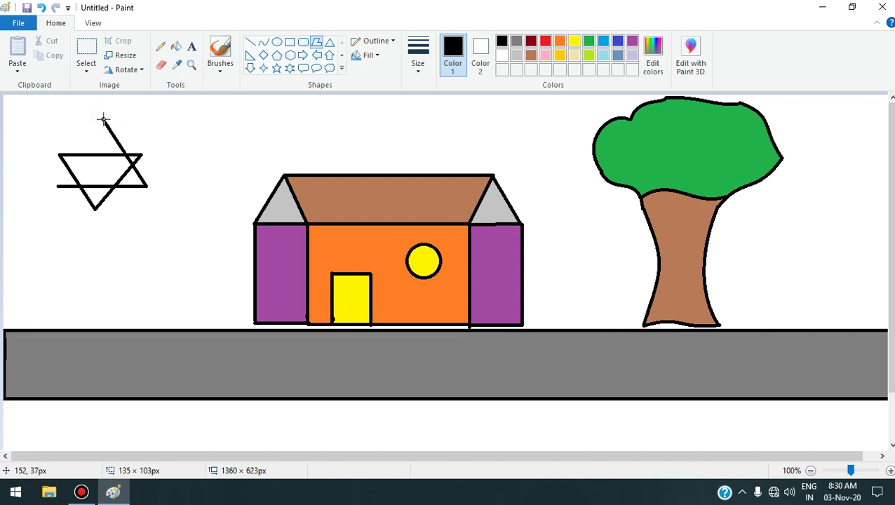
left_click(58, 186)
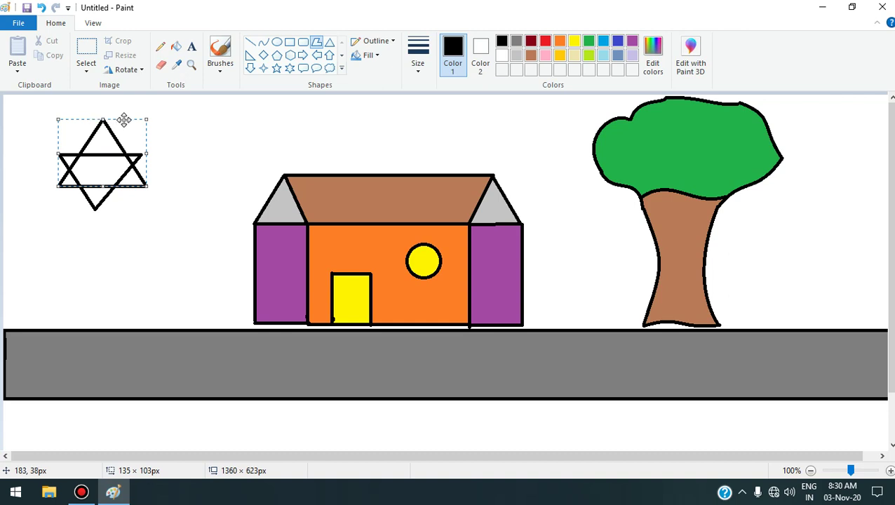
Move the upright triangle slightly down and resize it to about 137 × 94 px so it overlaps the inverted triangle as an even star
left_click_drag(113, 120, 122, 129)
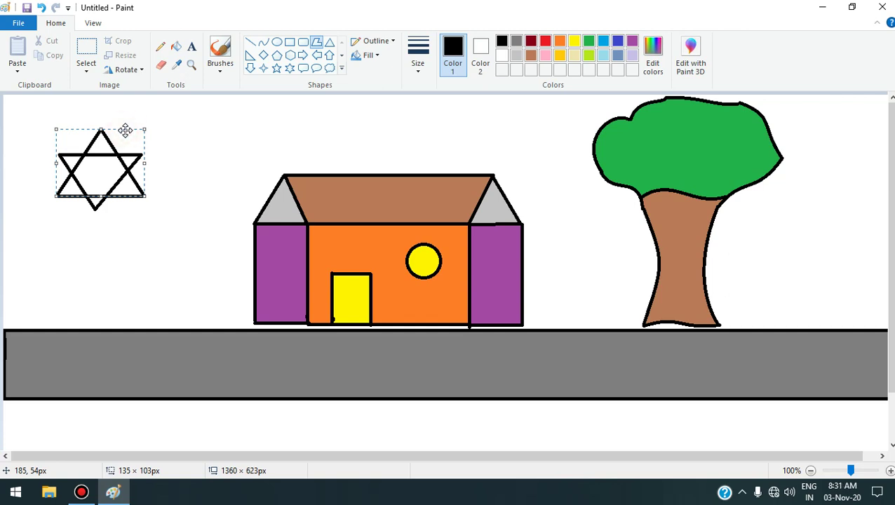
left_click_drag(125, 129, 125, 133)
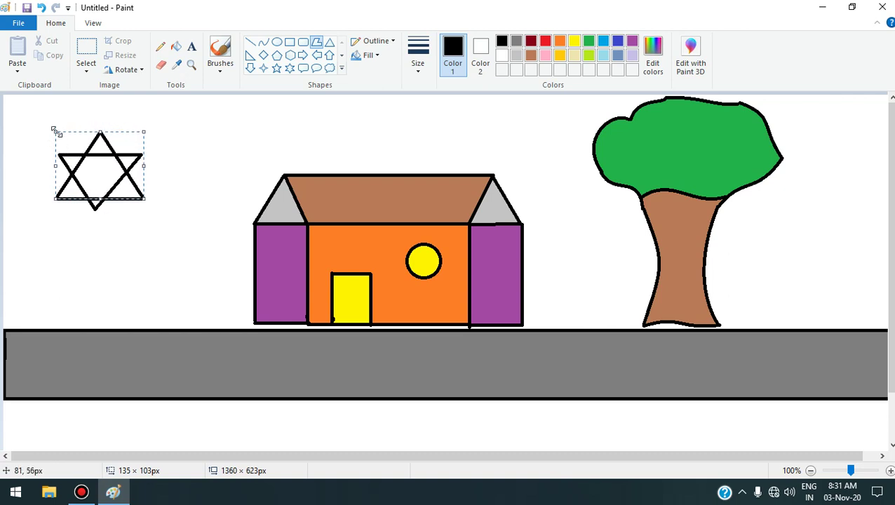
mouse_move(55, 131)
left_mouse_down()
mouse_move(30, 115)
mouse_move(56, 131)
left_mouse_up()
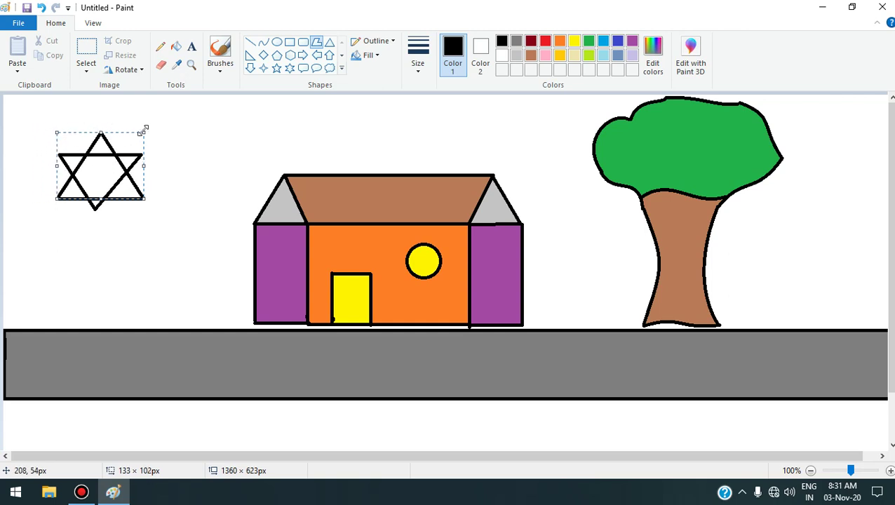
mouse_move(146, 131)
left_mouse_down()
mouse_move(157, 119)
mouse_move(140, 135)
left_mouse_up()
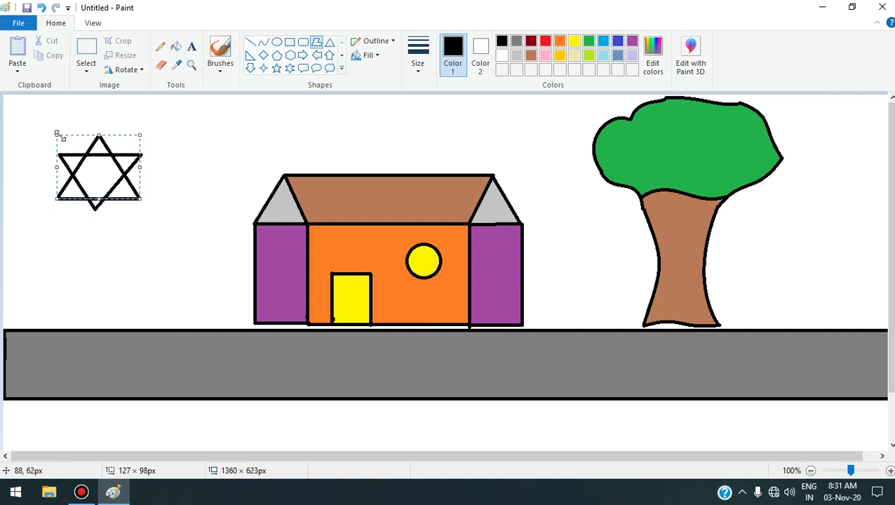
left_click_drag(59, 135, 50, 125)
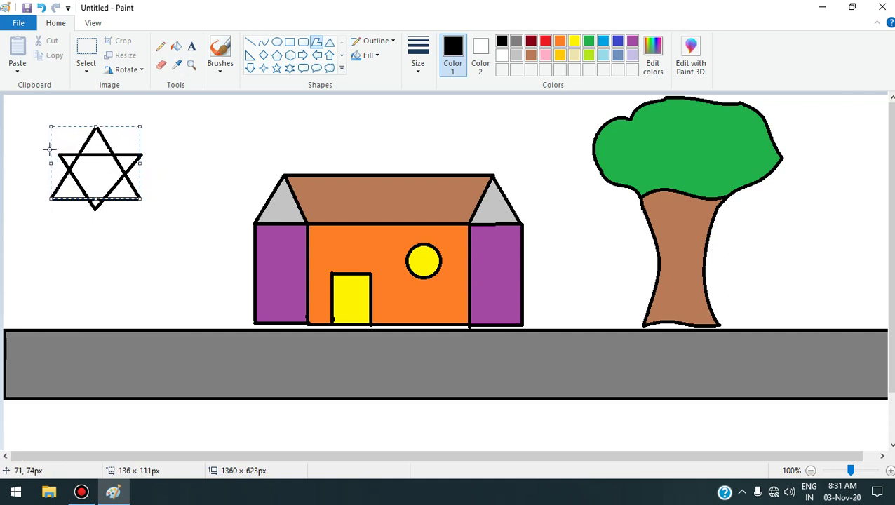
left_click_drag(50, 163, 40, 163)
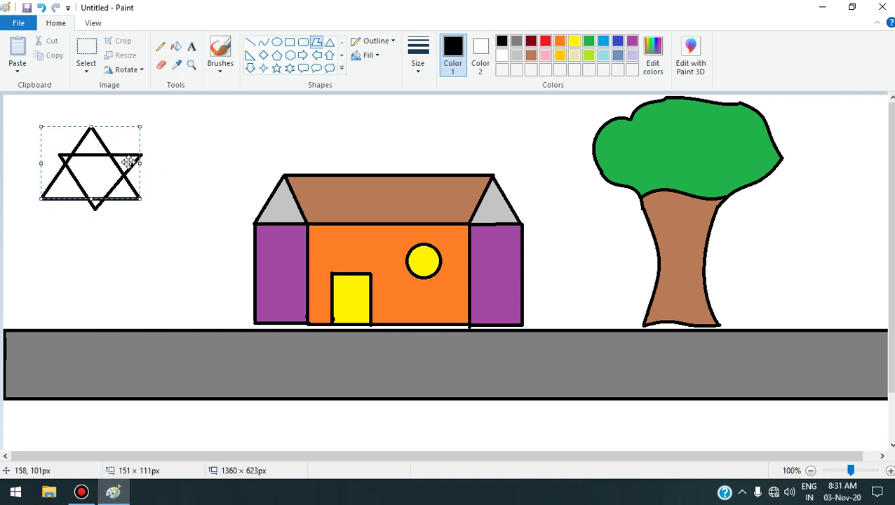
left_click_drag(141, 162, 158, 164)
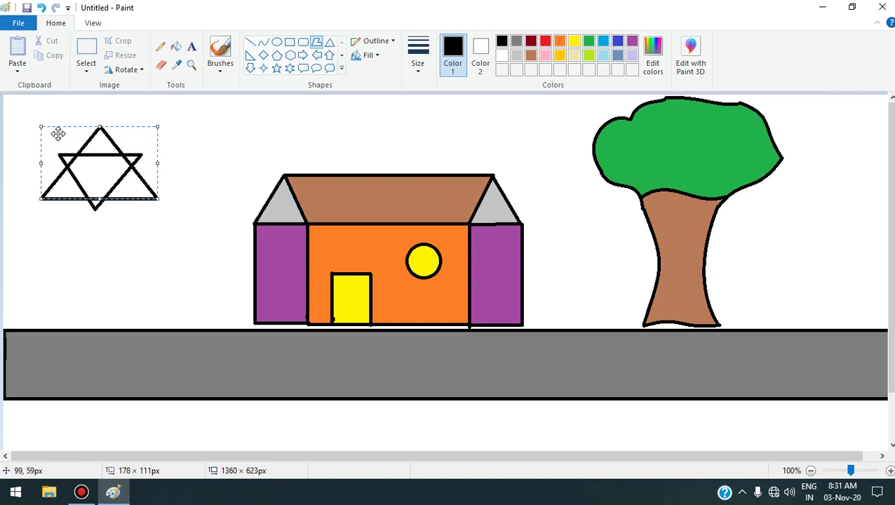
left_click_drag(40, 127, 48, 134)
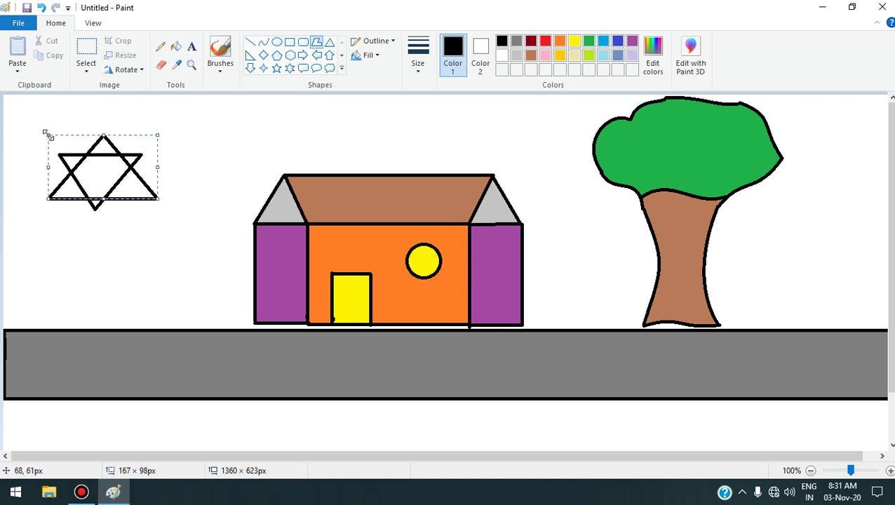
left_click_drag(45, 200, 48, 195)
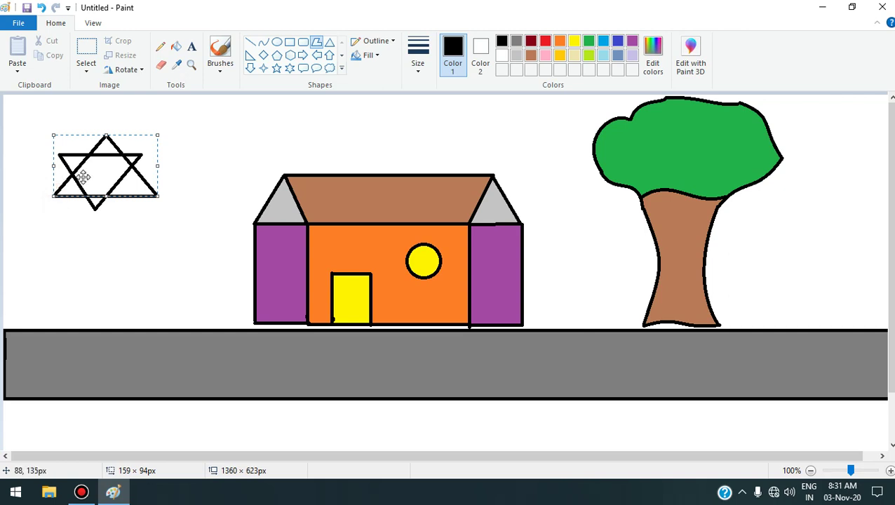
left_click_drag(158, 167, 143, 167)
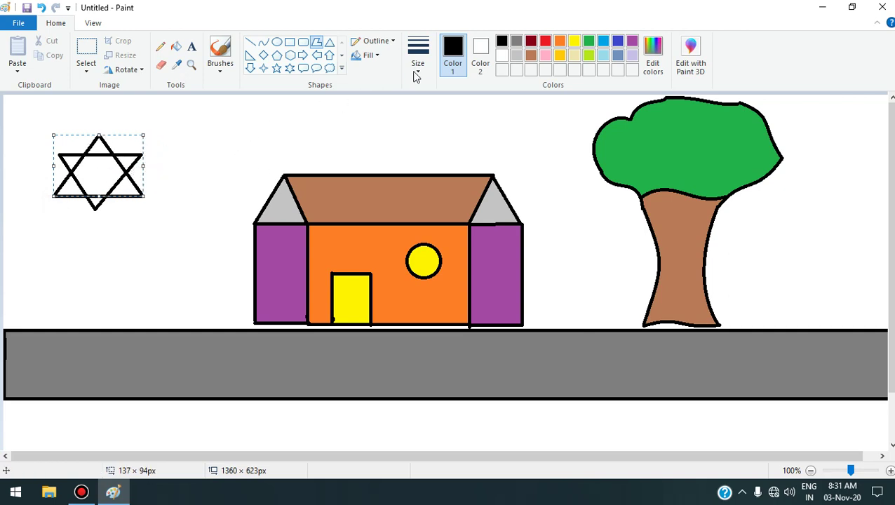
Fill the star's centre and all six of its points with yellow
left_click(176, 48)
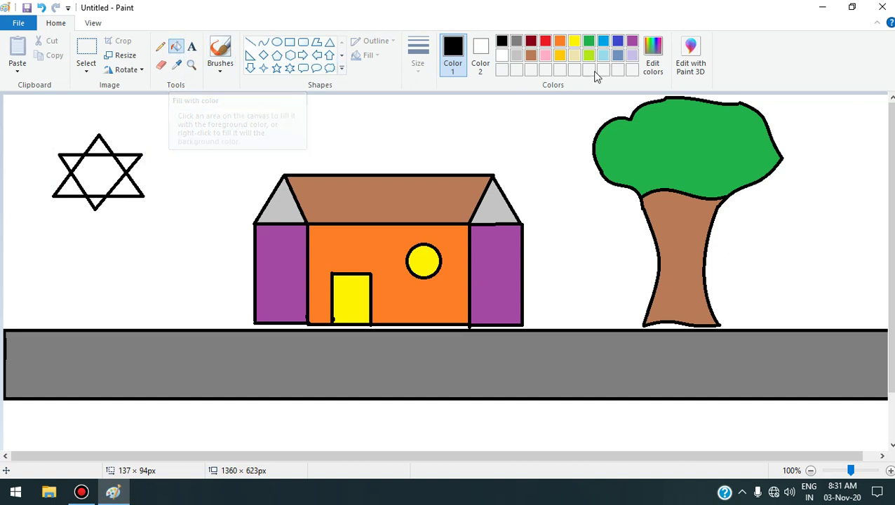
left_click(573, 42)
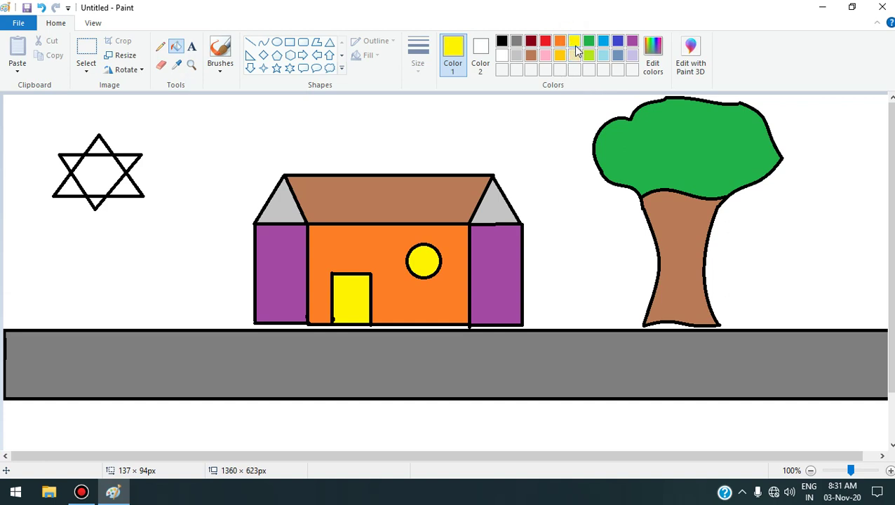
left_click(96, 171)
left_click(97, 144)
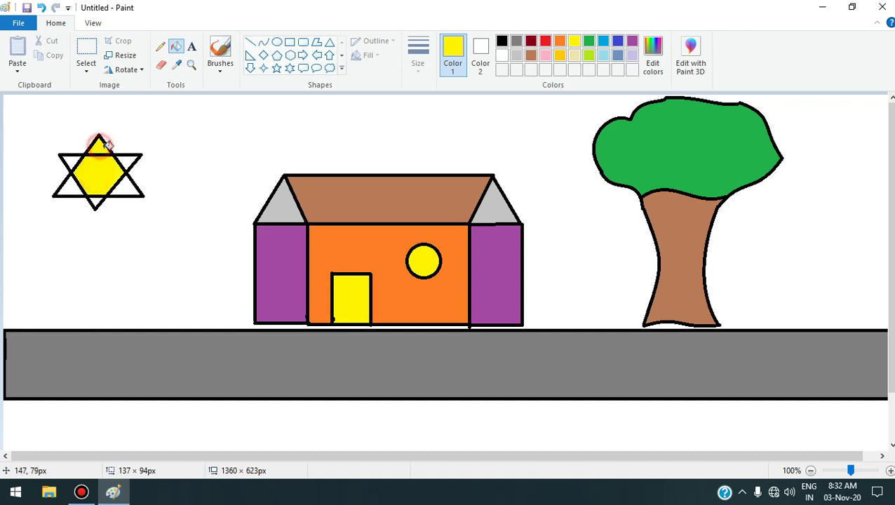
left_click(133, 160)
left_click(127, 186)
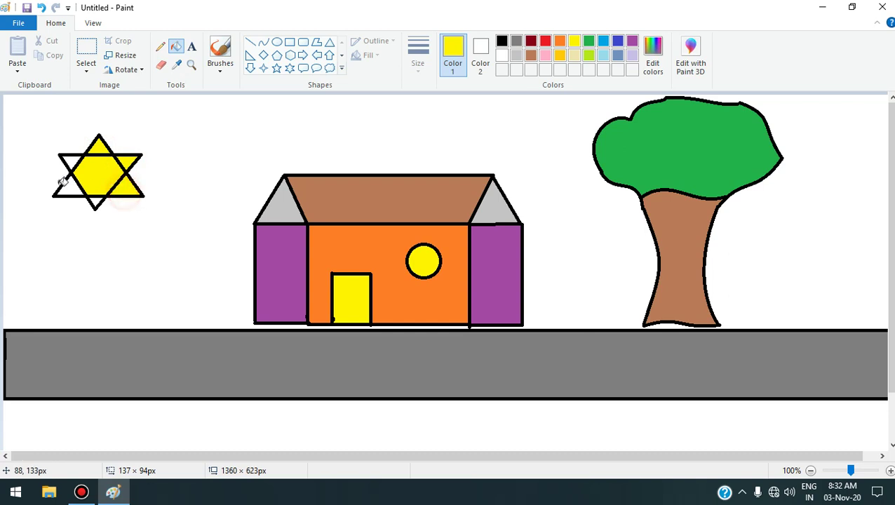
left_click(70, 186)
left_click(73, 163)
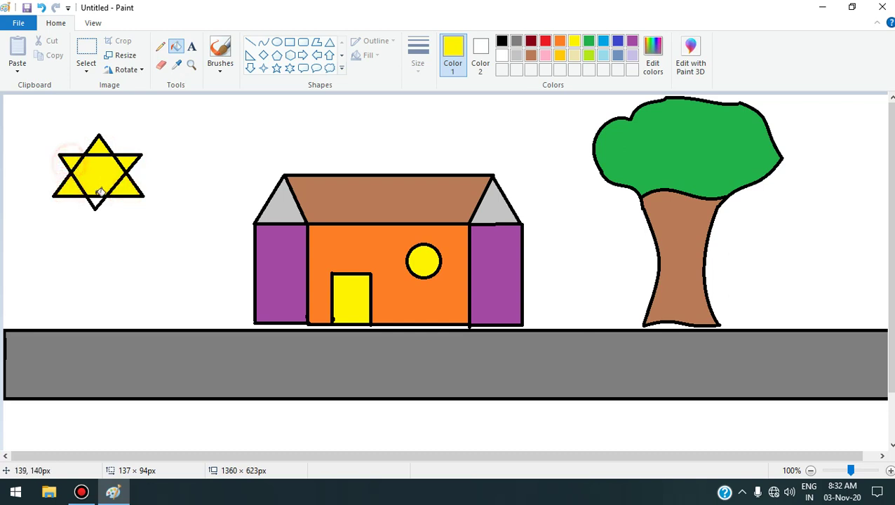
left_click(99, 200)
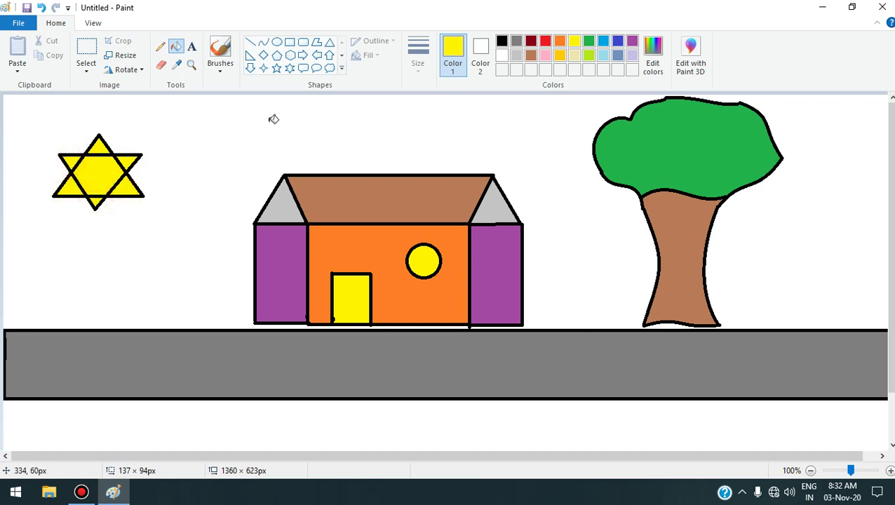